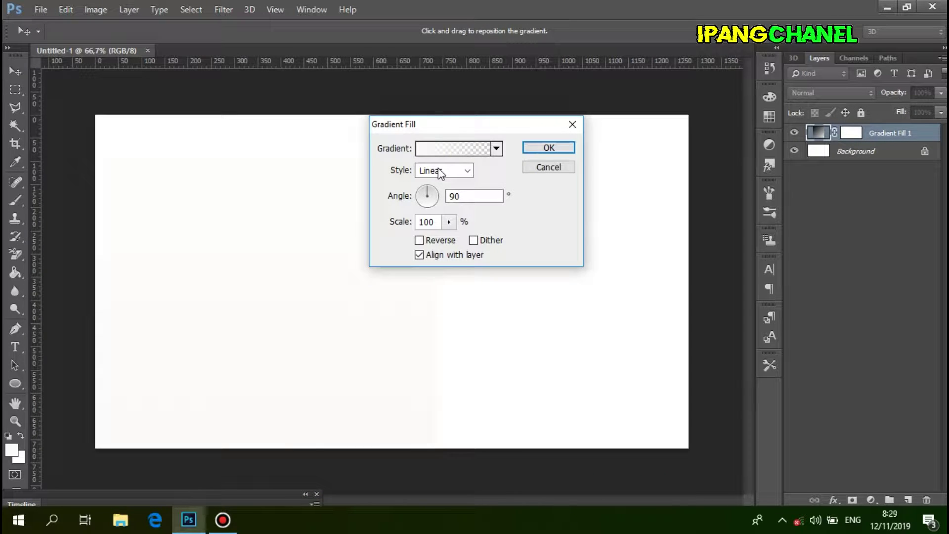
# Step: Load the Violet, Orange preset as the base for the fill layer's gradient
pyautogui.click(439, 150)
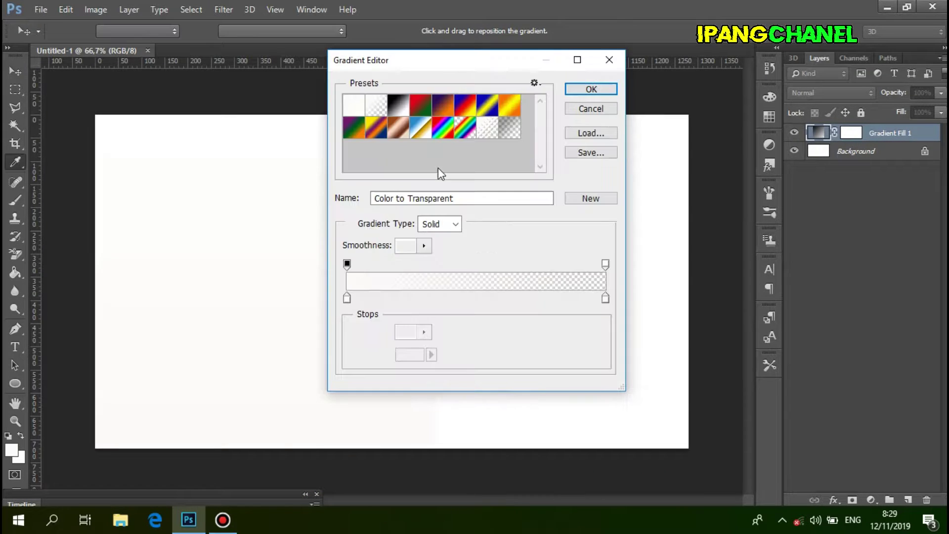
pyautogui.click(402, 113)
pyautogui.click(442, 106)
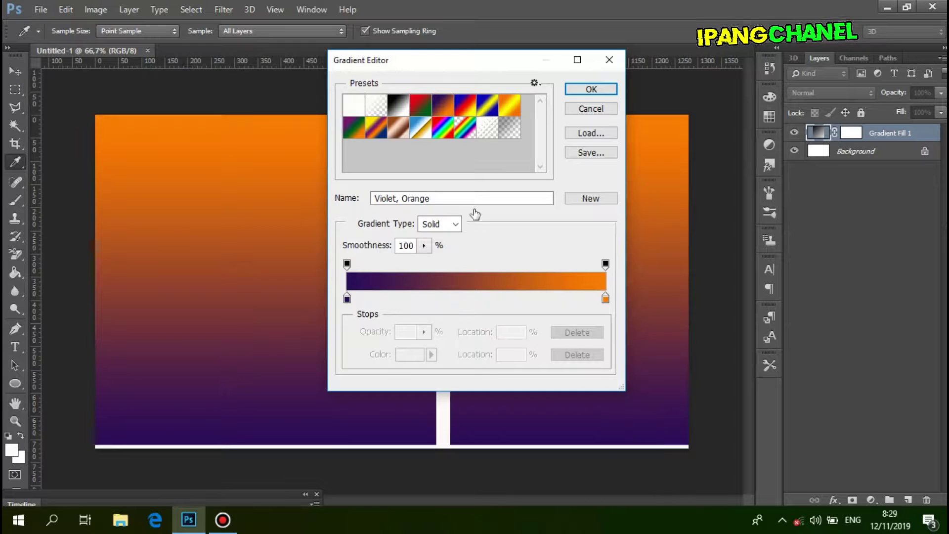
# Step: Recolor the gradient's violet starting stop to a bright turquoise with a hue of 179°
pyautogui.click(347, 298)
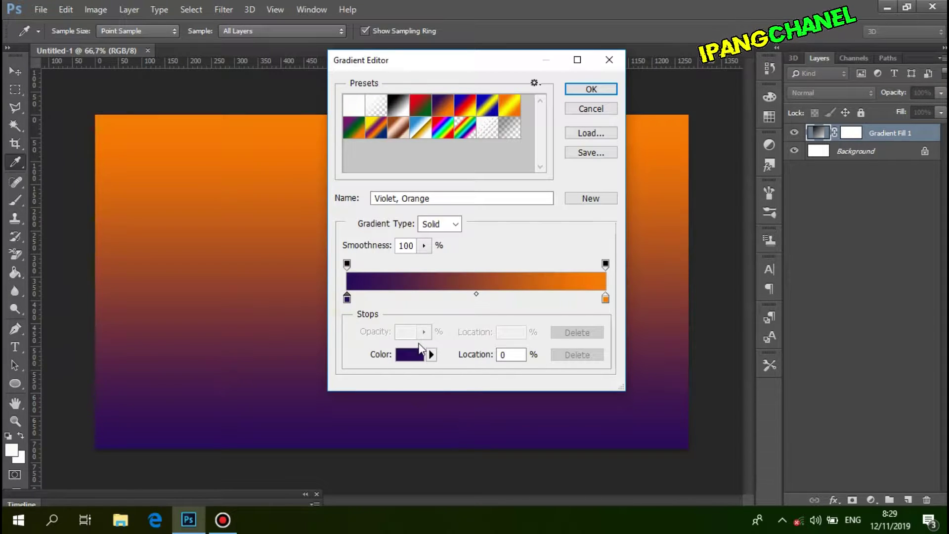
pyautogui.click(417, 353)
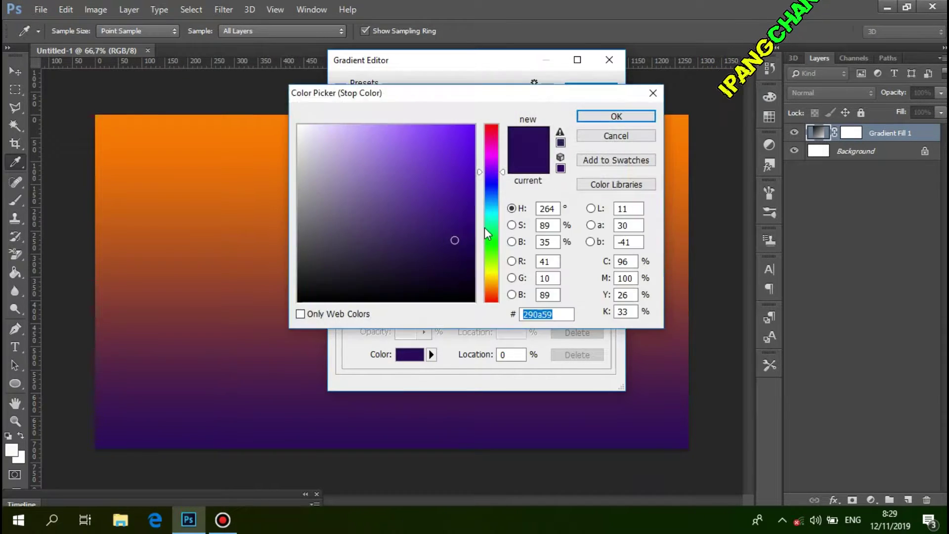
pyautogui.click(493, 214)
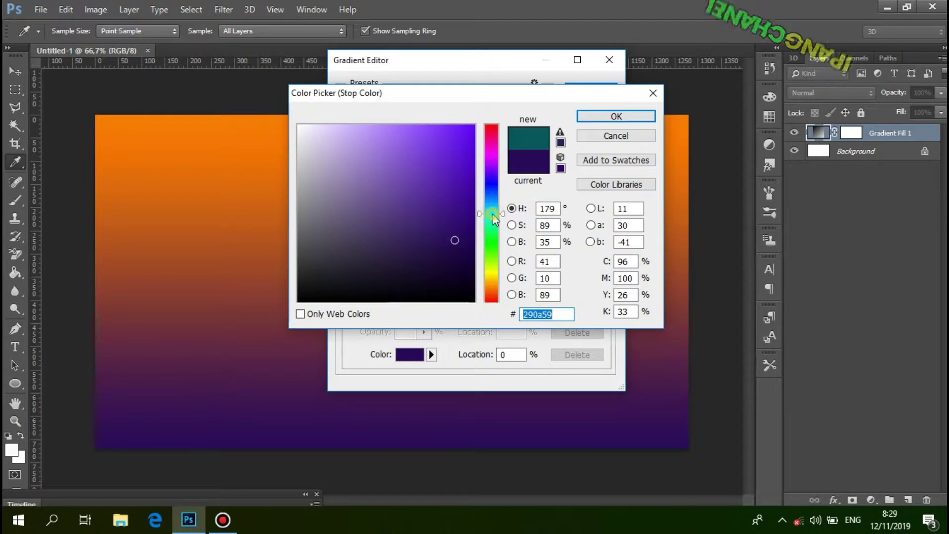
pyautogui.click(469, 143)
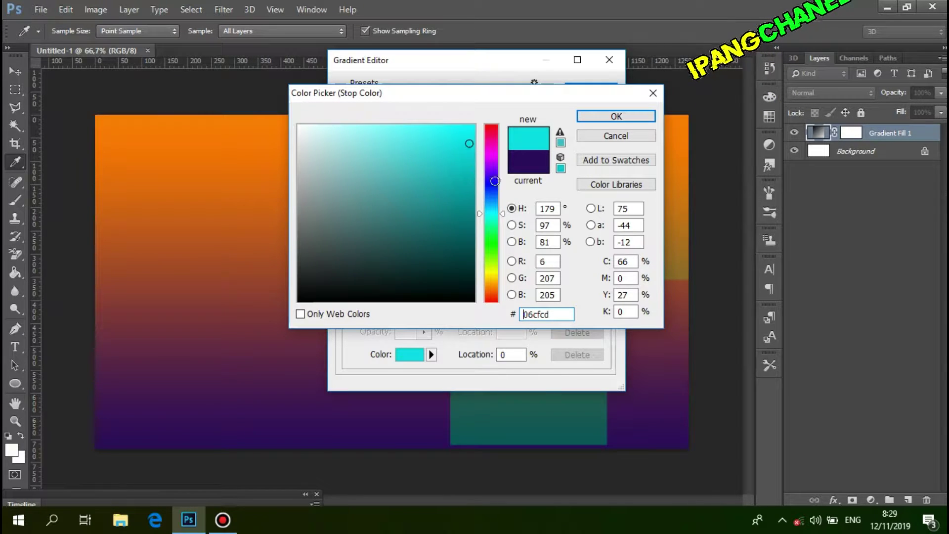
pyautogui.moveTo(469, 144); pyautogui.dragTo(471, 132)
pyautogui.click(616, 117)
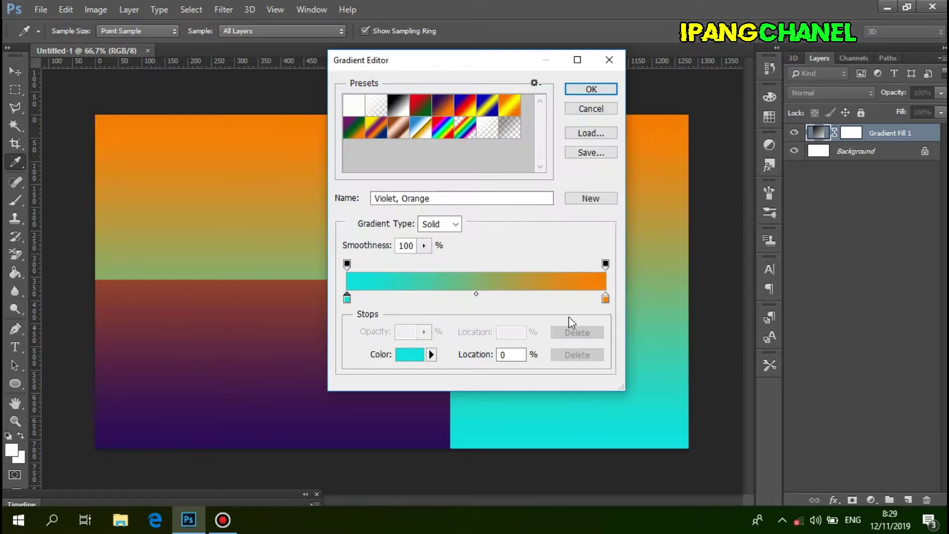
# Step: Recolor the gradient's orange end stop to green 00ff4e and apply the gradient fill at a 30° angle
pyautogui.click(605, 297)
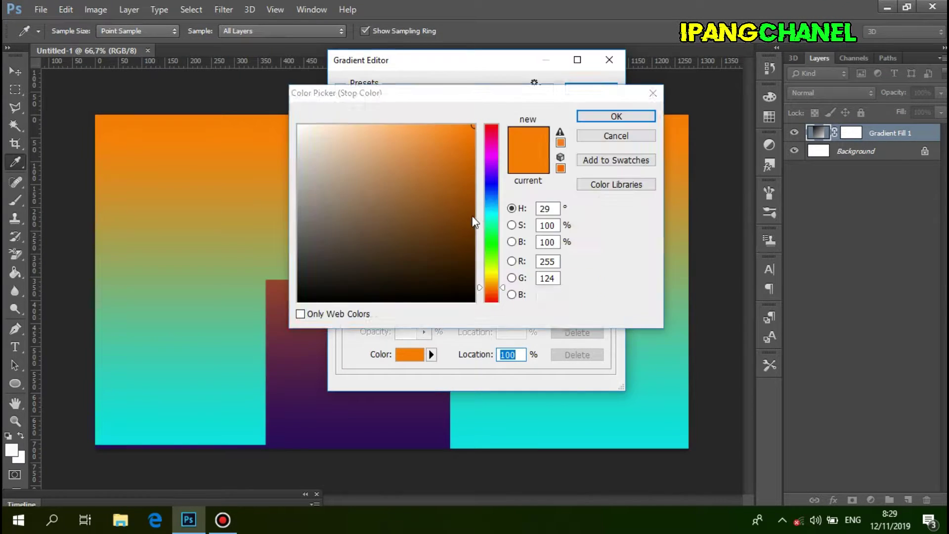
pyautogui.click(492, 234)
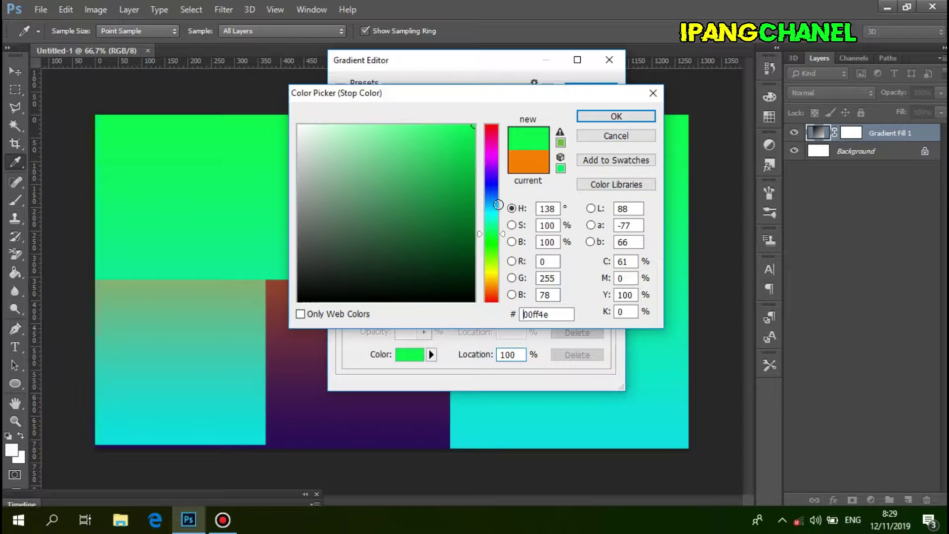
pyautogui.click(615, 119)
pyautogui.click(590, 90)
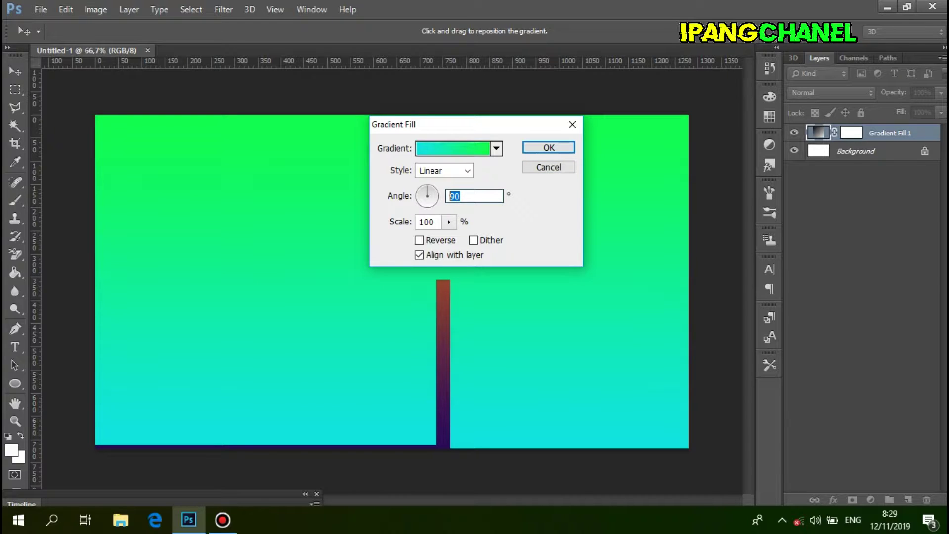
pyautogui.write('30')
pyautogui.click(553, 147)
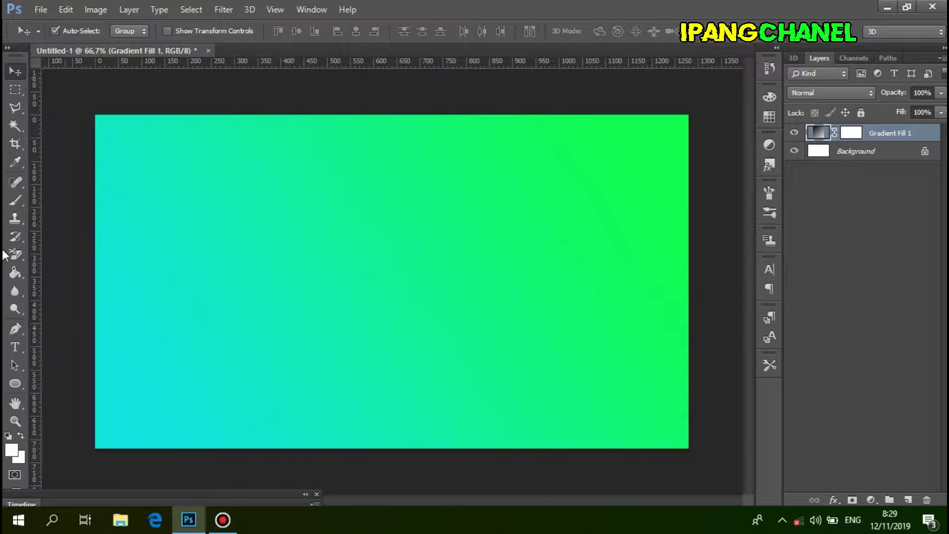
# Step: Add the white text "SLICED" to the canvas in the Bebas font at 72 pt
pyautogui.click(12, 352)
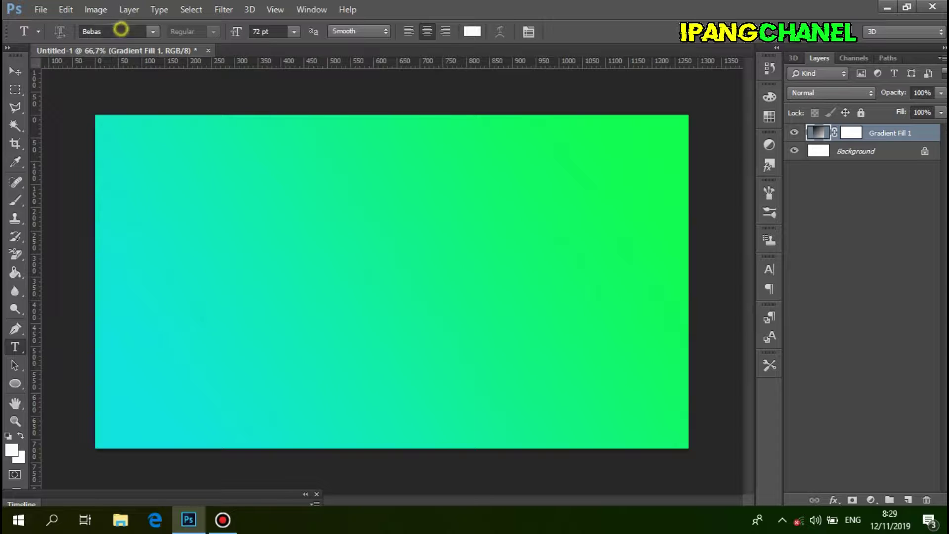
pyautogui.click(121, 31)
pyautogui.click(273, 31)
pyautogui.click(280, 33)
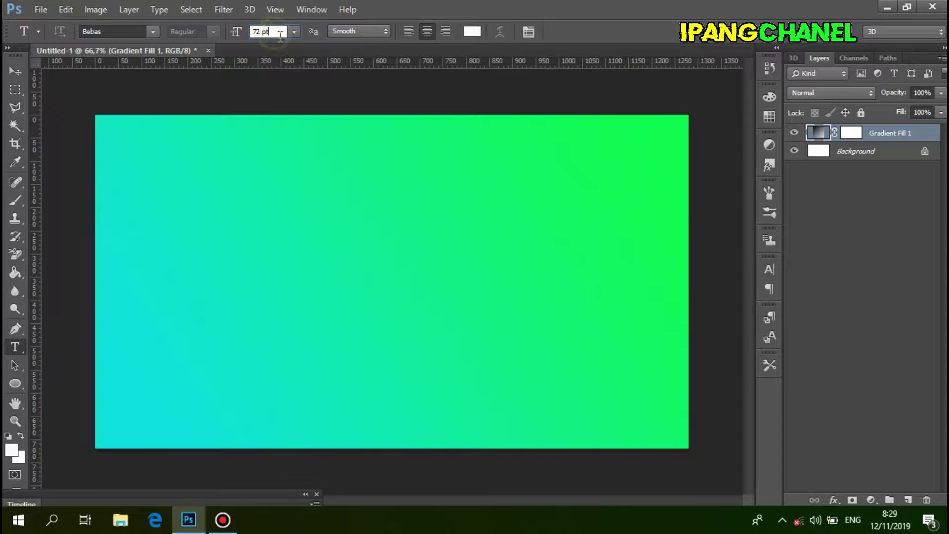
pyautogui.click(294, 32)
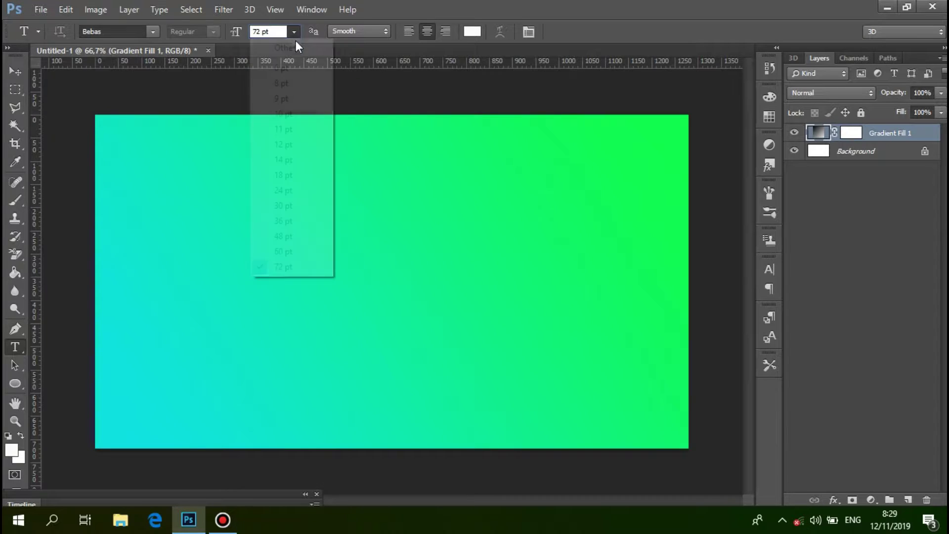
pyautogui.click(285, 267)
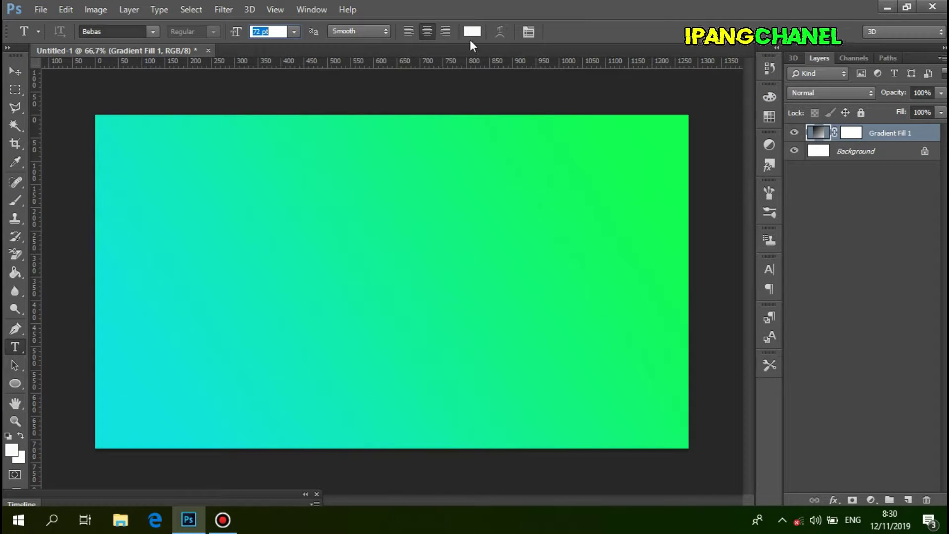
pyautogui.click(269, 272)
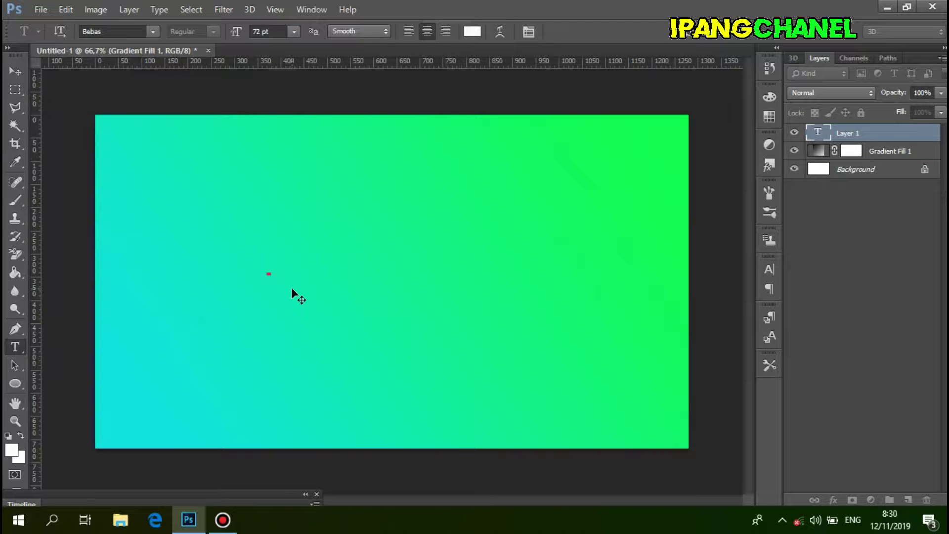
pyautogui.write('SLI')
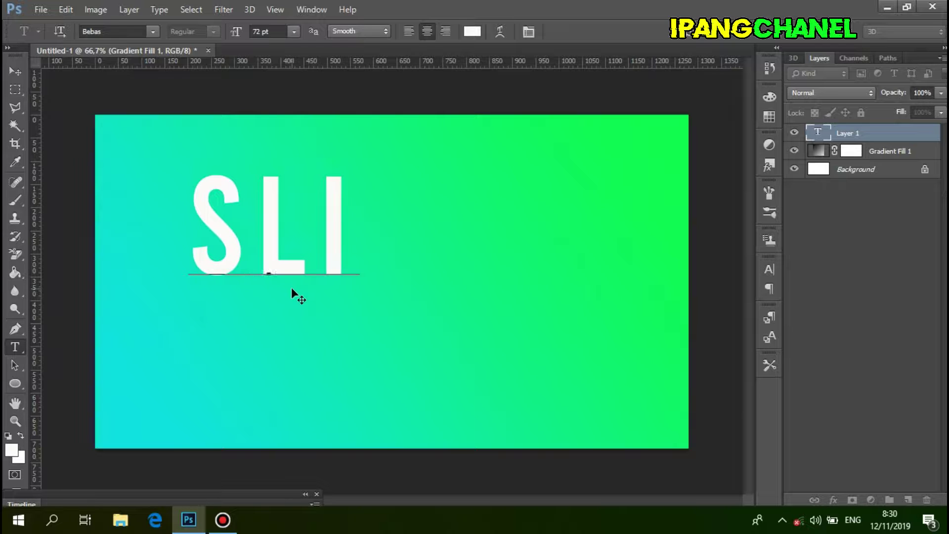
pyautogui.write('CED')
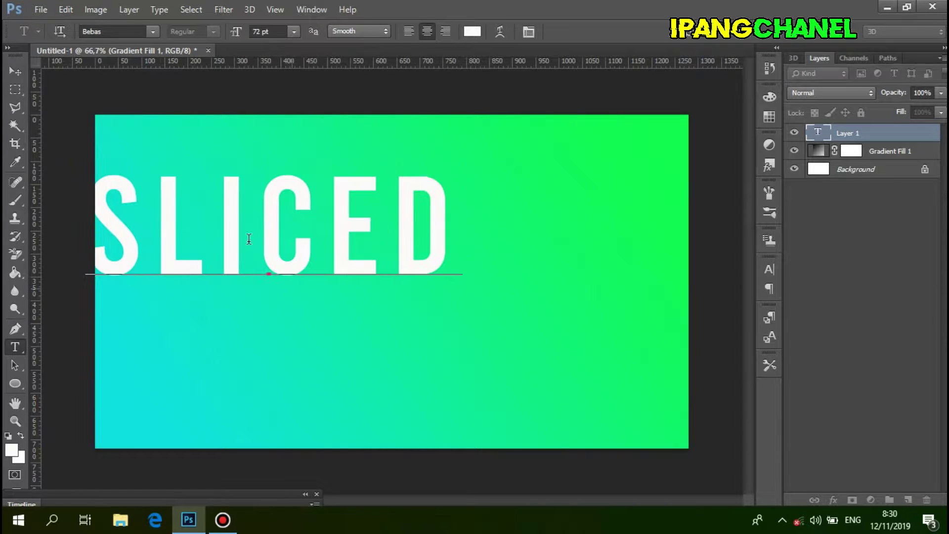
pyautogui.hotkey('ctrl', 'Return')
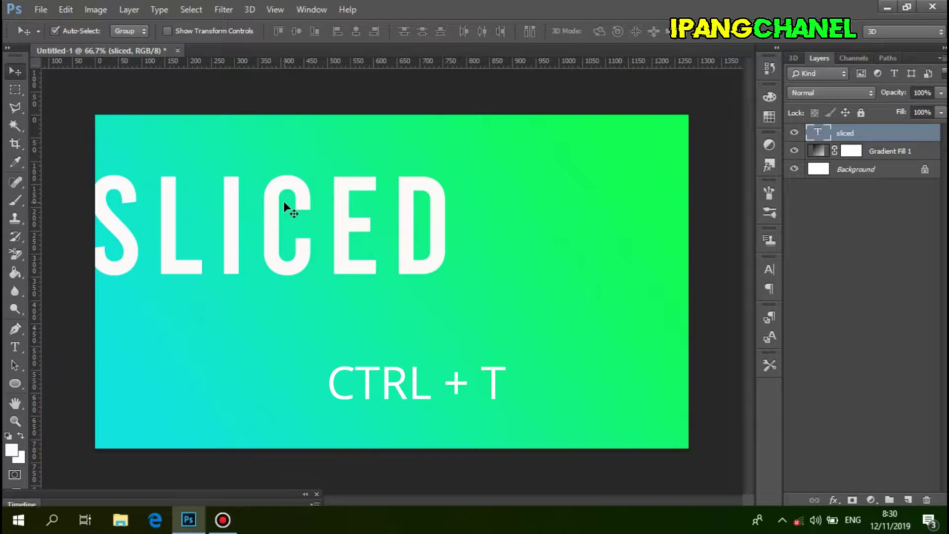
# Step: Center the SLICED text horizontally and vertically on the canvas, and rasterize its type layer
pyautogui.hotkey('ctrl', 'a')
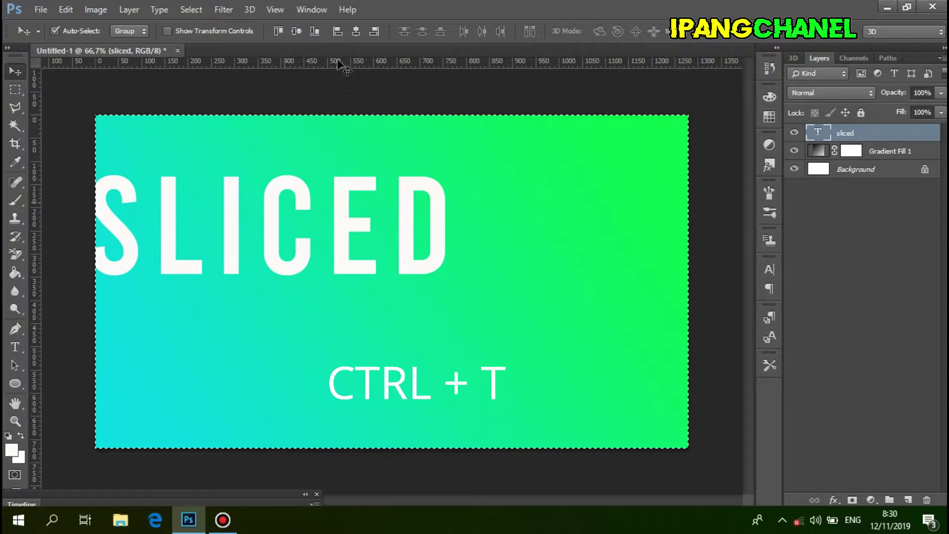
pyautogui.click(293, 30)
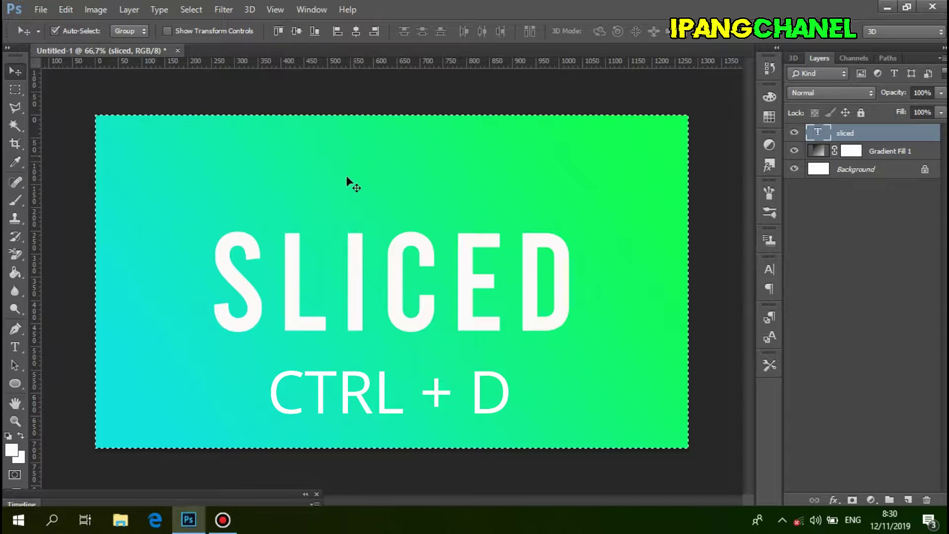
pyautogui.hotkey('ctrl', 'd')
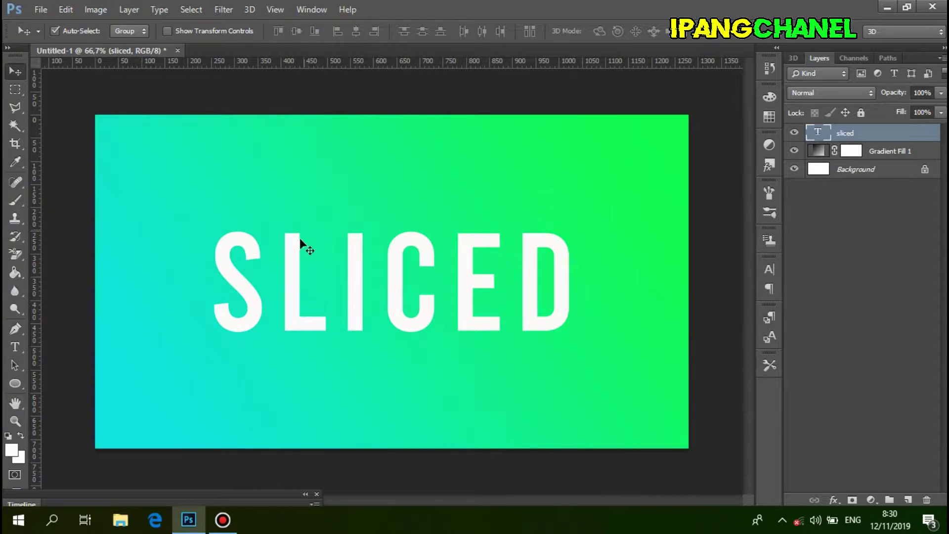
pyautogui.rightClick(860, 133)
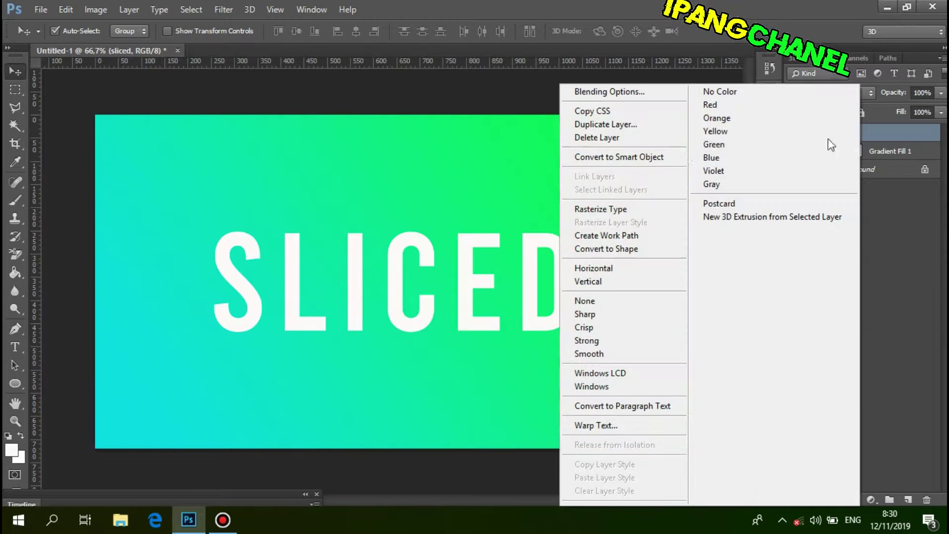
pyautogui.click(621, 210)
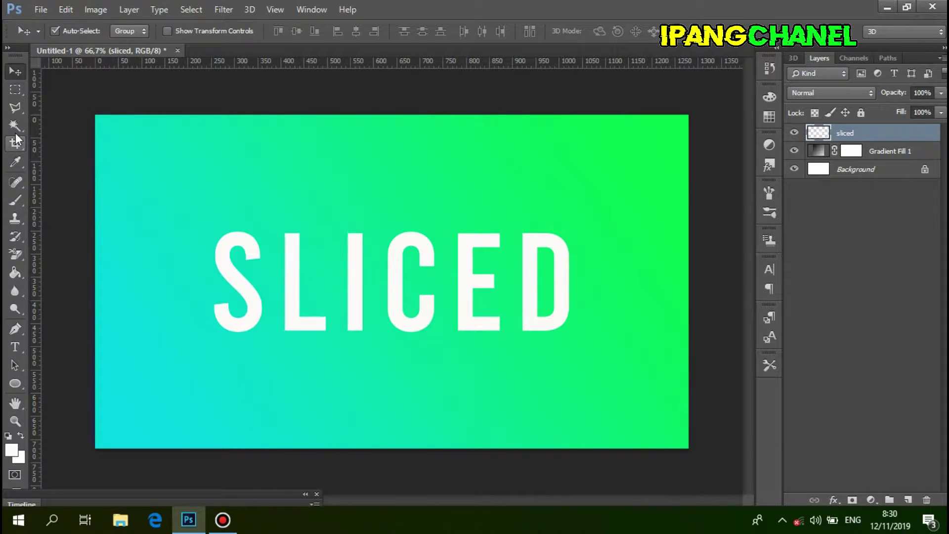
# Step: Outline a slanted four-sided Polygonal Lasso selection over the E's upper right corner and most of the D
pyautogui.moveTo(16, 108); pyautogui.dragTo(57, 117)
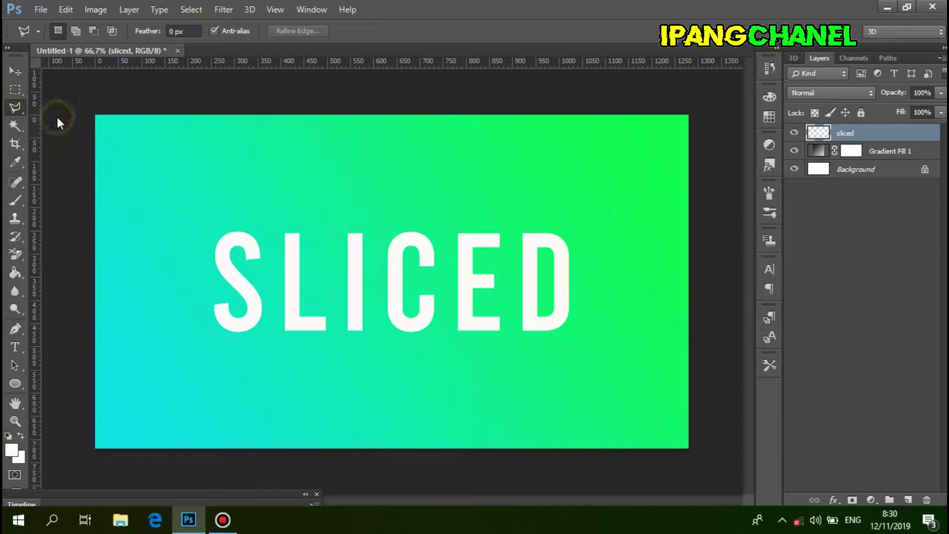
pyautogui.scroll(1, 599, 291)
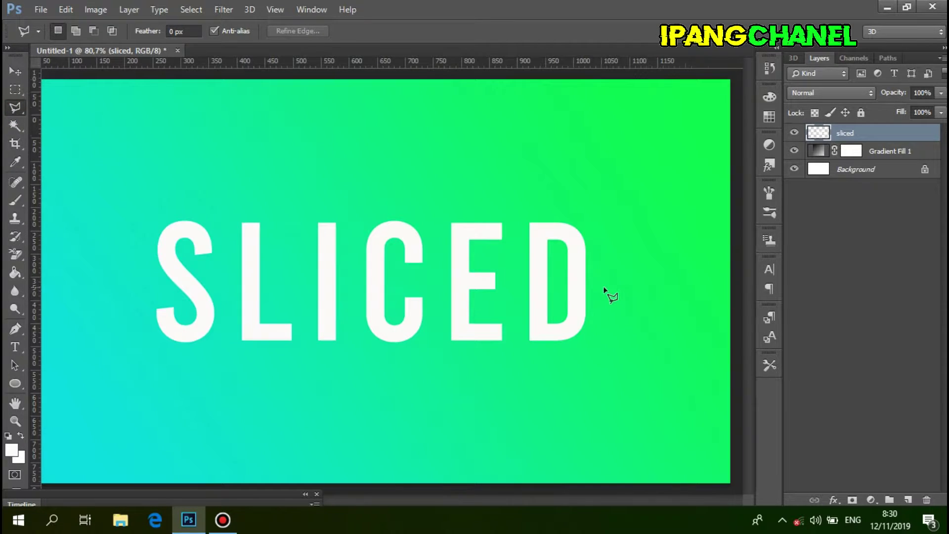
pyautogui.scroll(1, 549, 272)
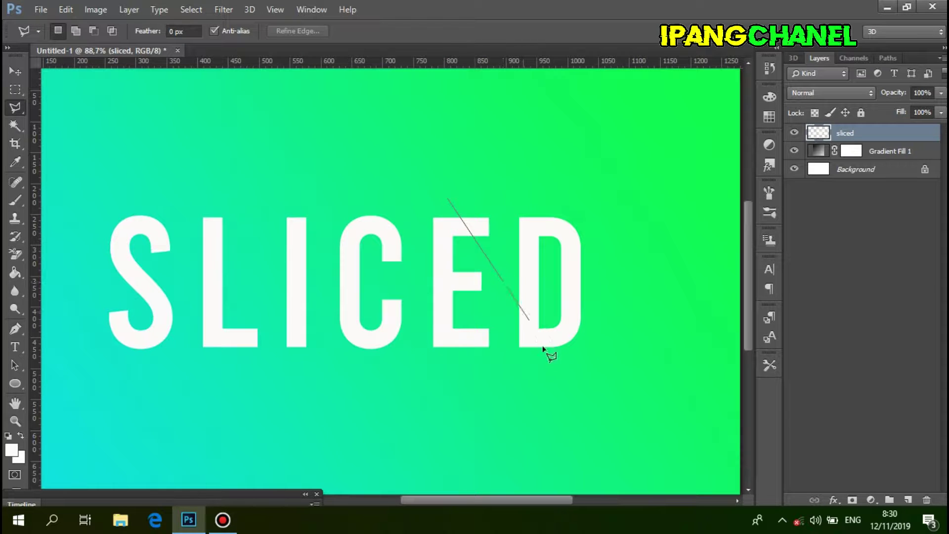
pyautogui.click(635, 293)
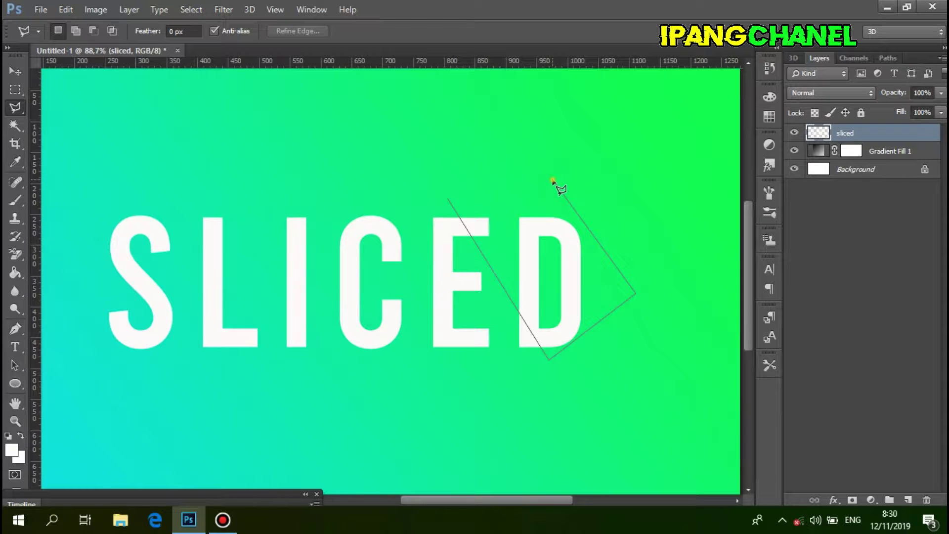
pyautogui.click(536, 180)
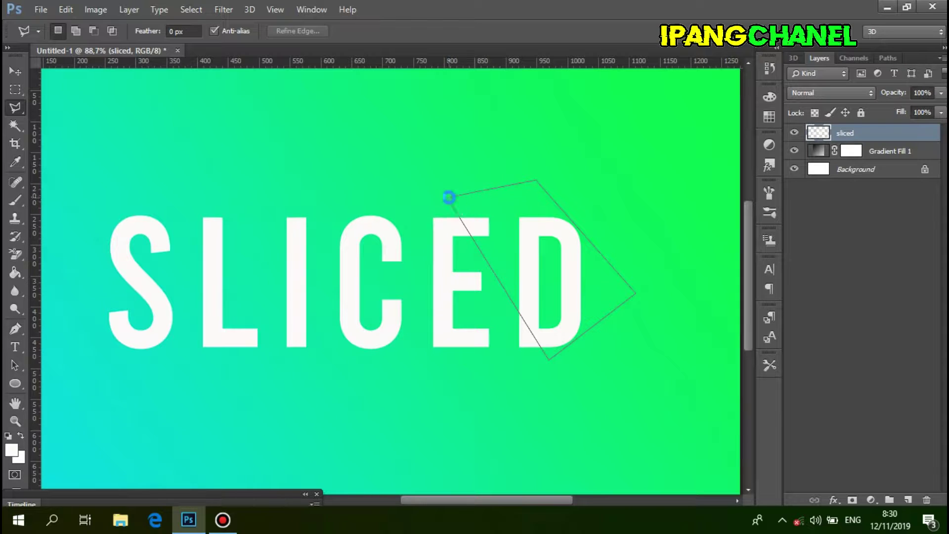
pyautogui.click(449, 197)
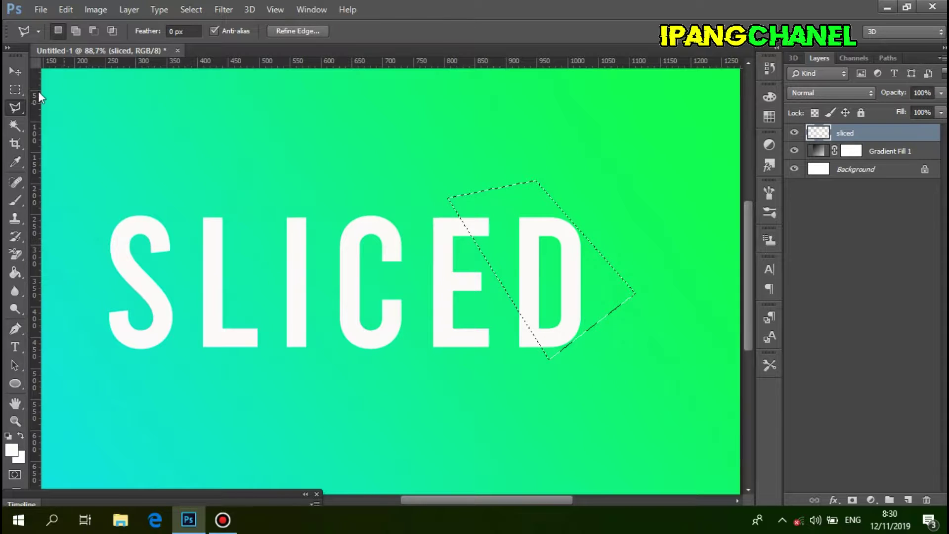
# Step: Shift the selected piece of the E and D slightly upward to form a diagonal cut, and clear the selection
pyautogui.click(16, 71)
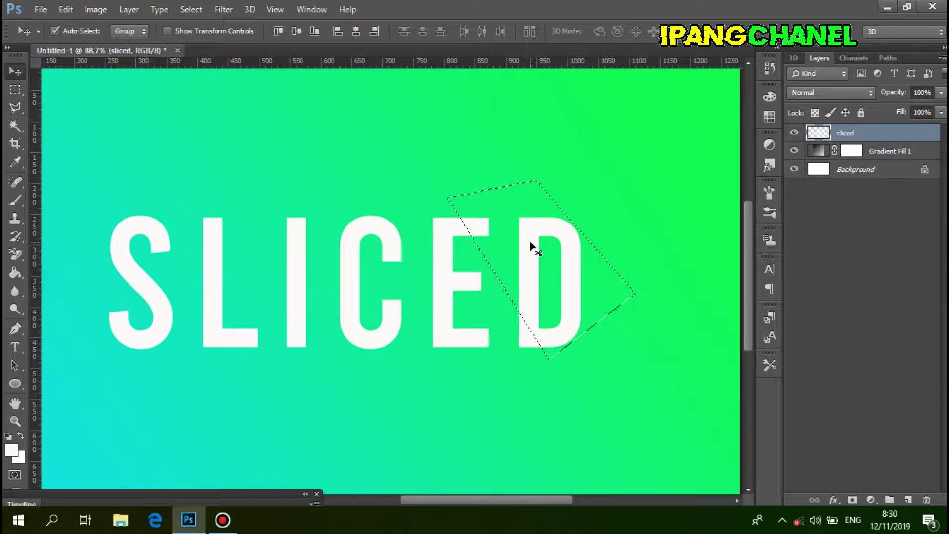
pyautogui.moveTo(529, 242); pyautogui.dragTo(532, 229)
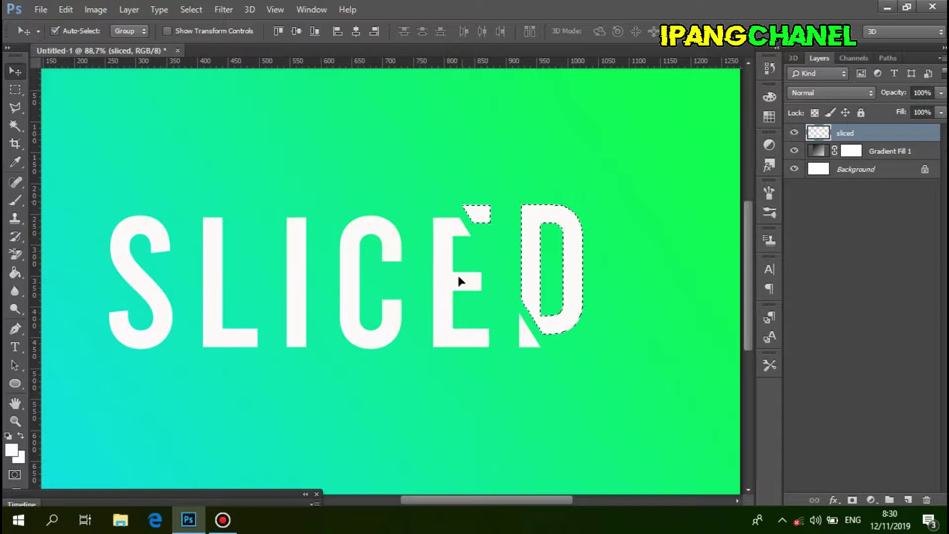
pyautogui.press('d')
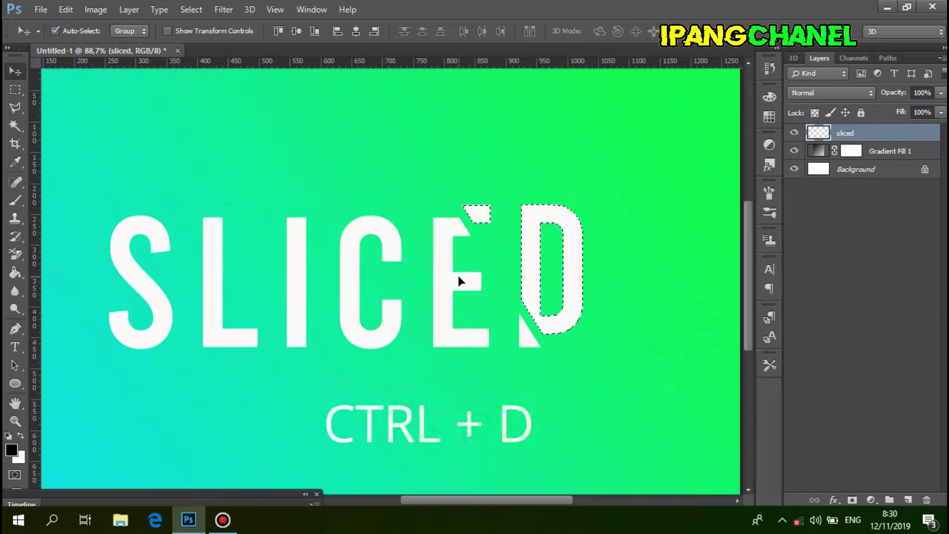
pyautogui.hotkey('ctrl', 'd')
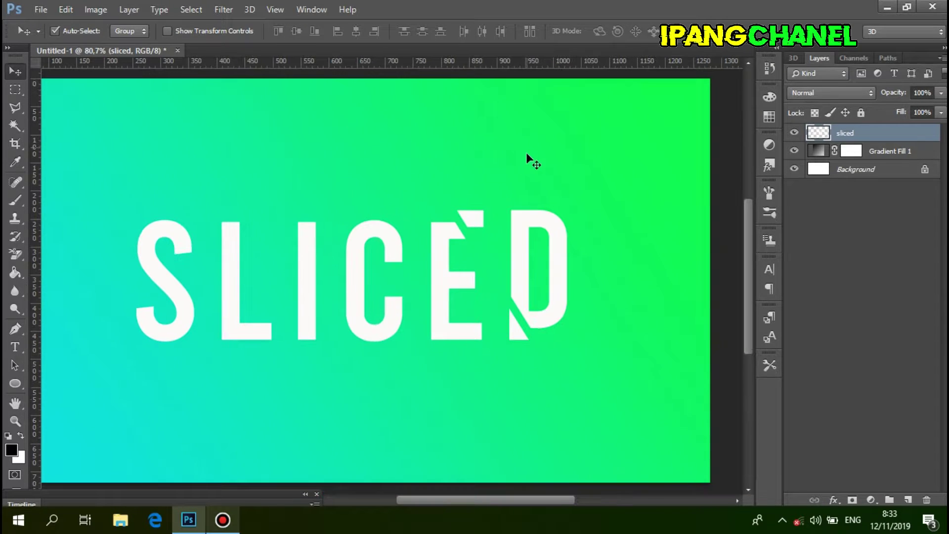
# Step: Outline a triangular Polygonal Lasso selection over most of the S and the lower-left corner of the L
pyautogui.click(15, 107)
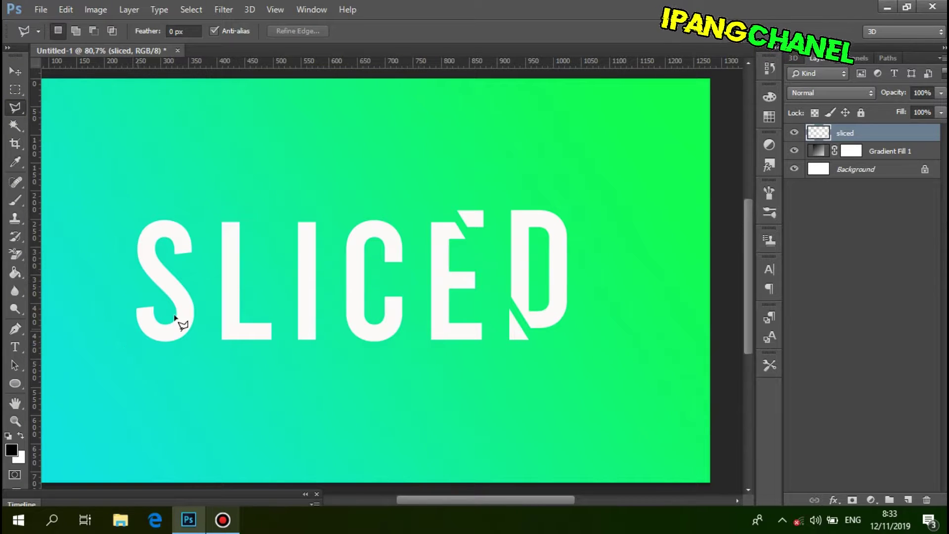
pyautogui.scroll(1, 180, 322)
pyautogui.scroll(1, 131, 197)
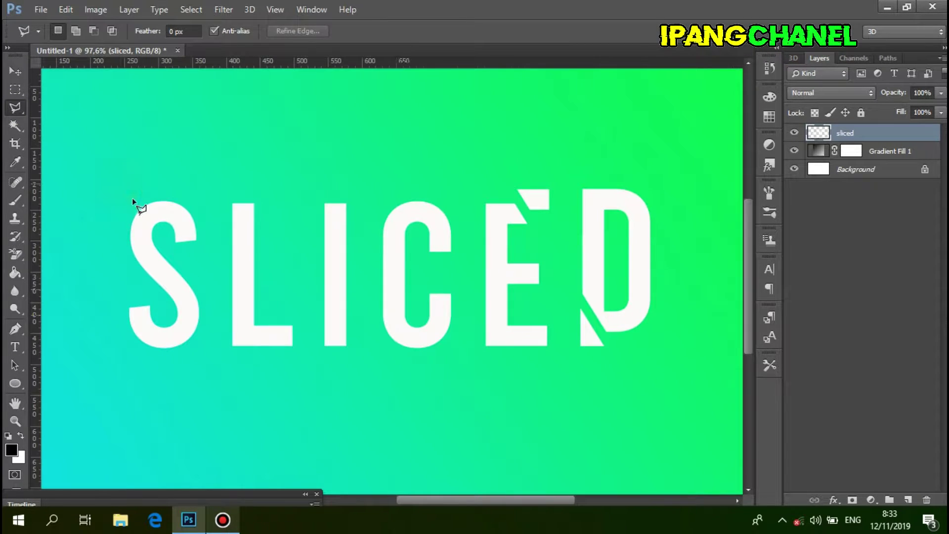
pyautogui.click(123, 184)
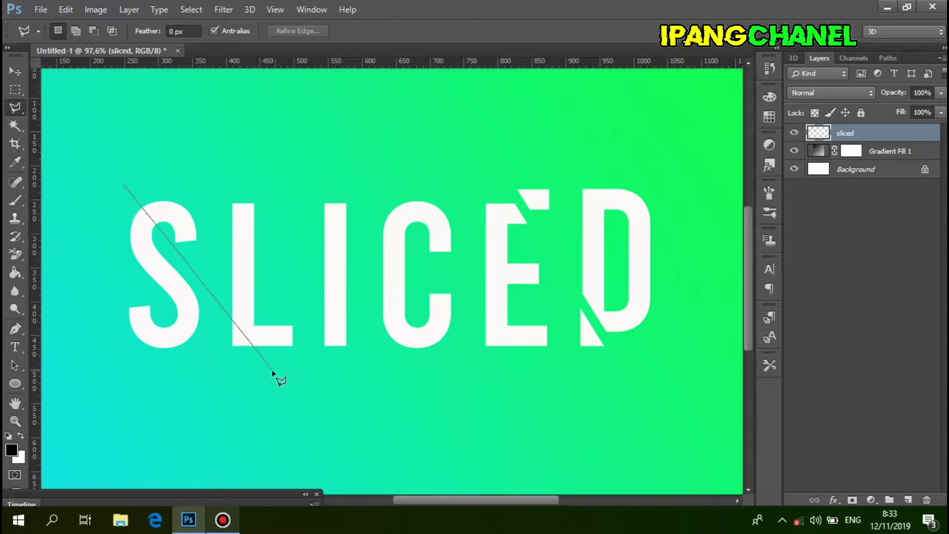
pyautogui.click(90, 366)
pyautogui.click(124, 188)
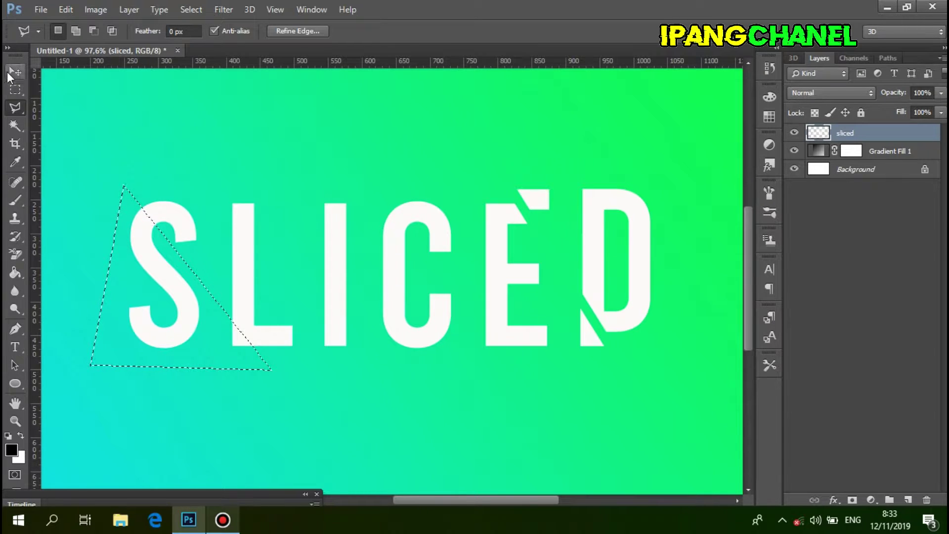
# Step: Shift the selected piece of the S and L slightly downward to form a diagonal cut, and clear the selection
pyautogui.click(8, 72)
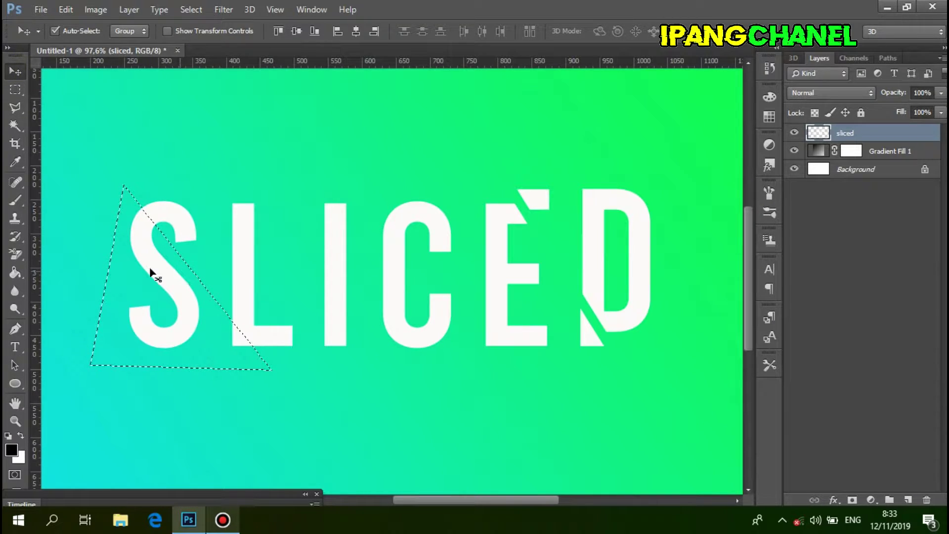
pyautogui.moveTo(150, 270); pyautogui.dragTo(149, 279)
pyautogui.press('Down')
pyautogui.press('Down')
pyautogui.press('Down')
pyautogui.press('Down')
pyautogui.press('Down')
pyautogui.press('Down')
pyautogui.press('Down')
pyautogui.press('Down')
pyautogui.press('Down')
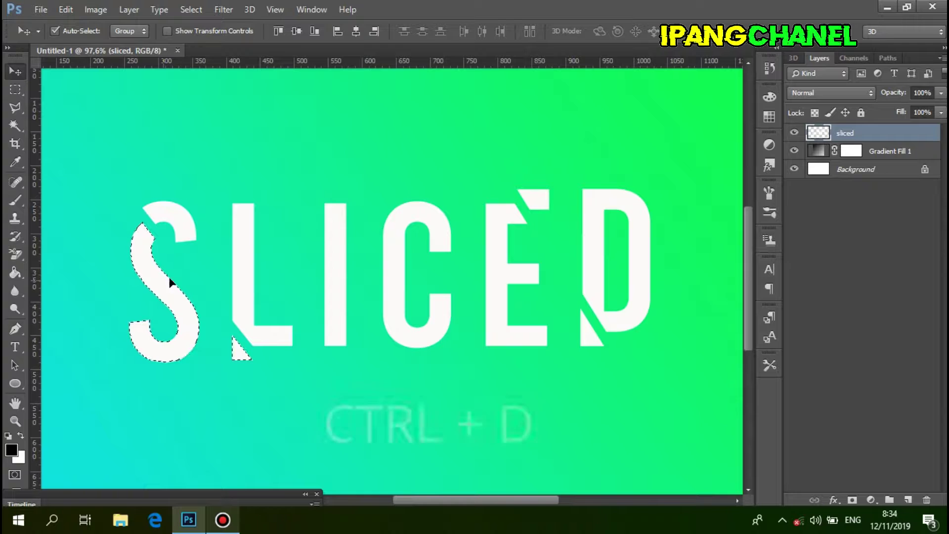
pyautogui.hotkey('ctrl', 'd')
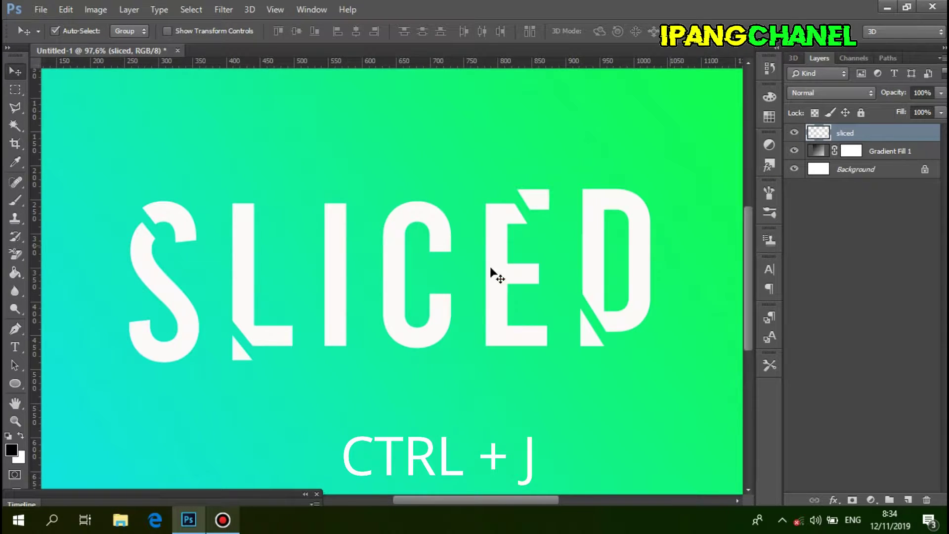
# Step: Duplicate the sliced layer twice and make the lower of the two copies the active layer
pyautogui.hotkey('ctrl', 'j')
pyautogui.hotkey('ctrl', 'j')
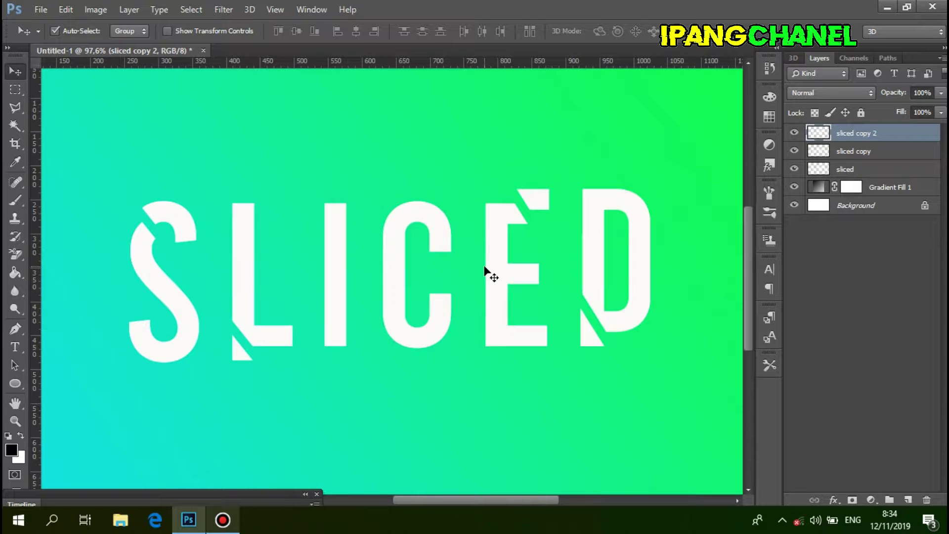
pyautogui.click(877, 151)
# Step: Outline a four-sided Polygonal Lasso selection along the S–L cut, enclosing all the lettering to its right
pyautogui.click(15, 108)
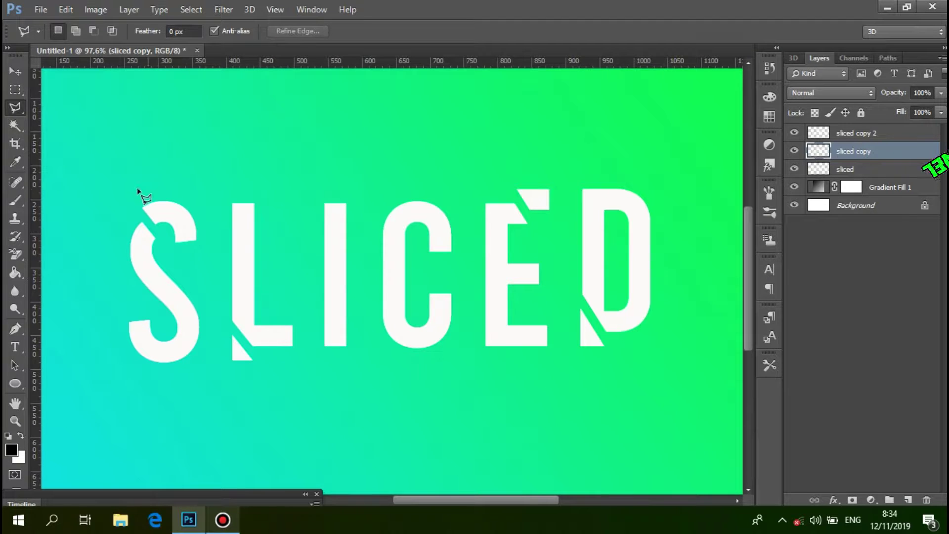
pyautogui.click(124, 194)
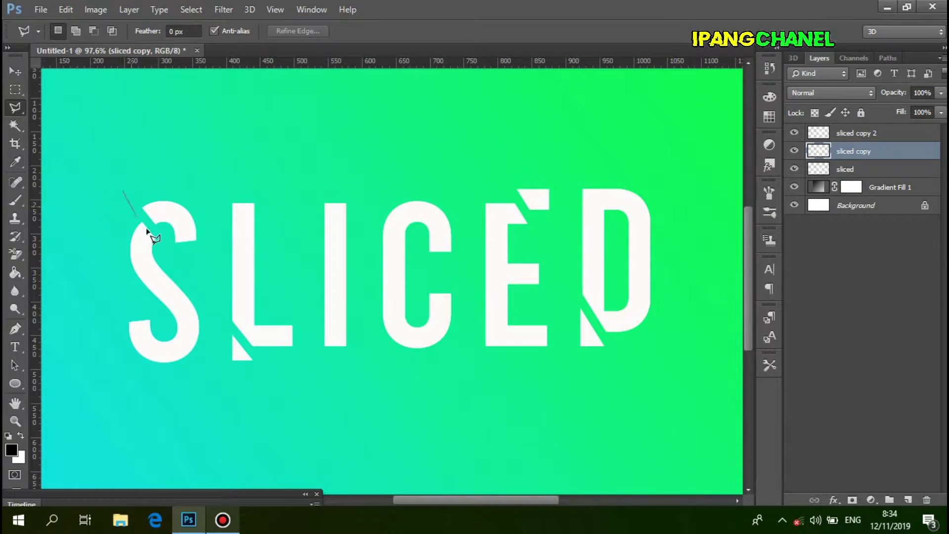
pyautogui.click(272, 377)
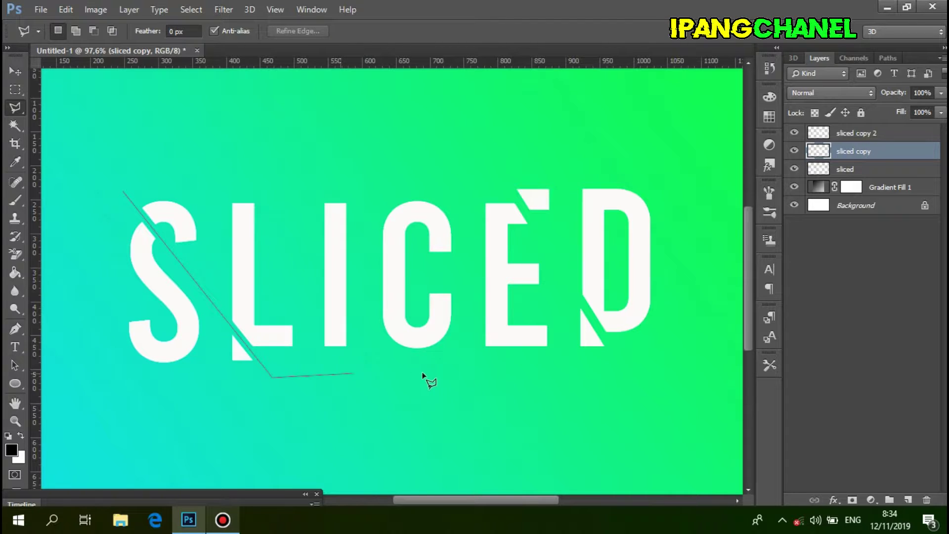
pyautogui.click(691, 356)
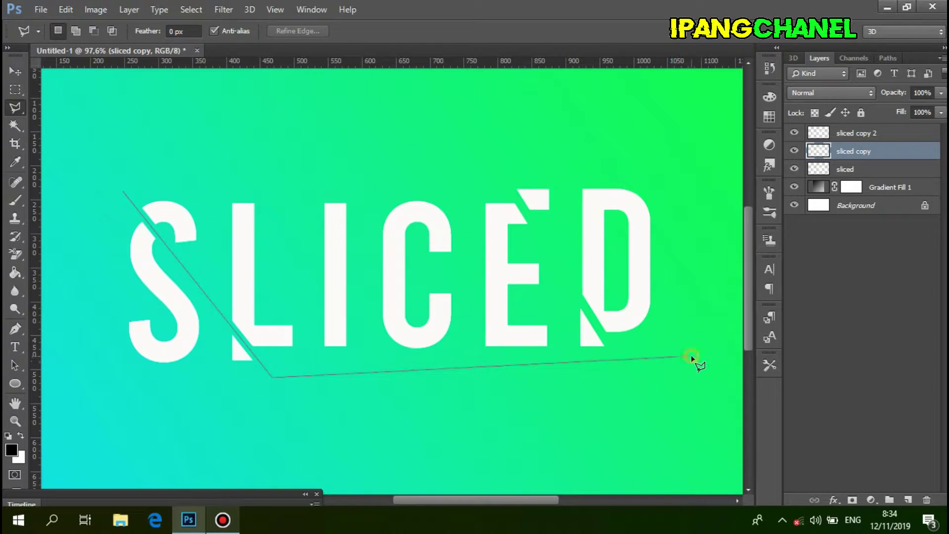
pyautogui.click(642, 142)
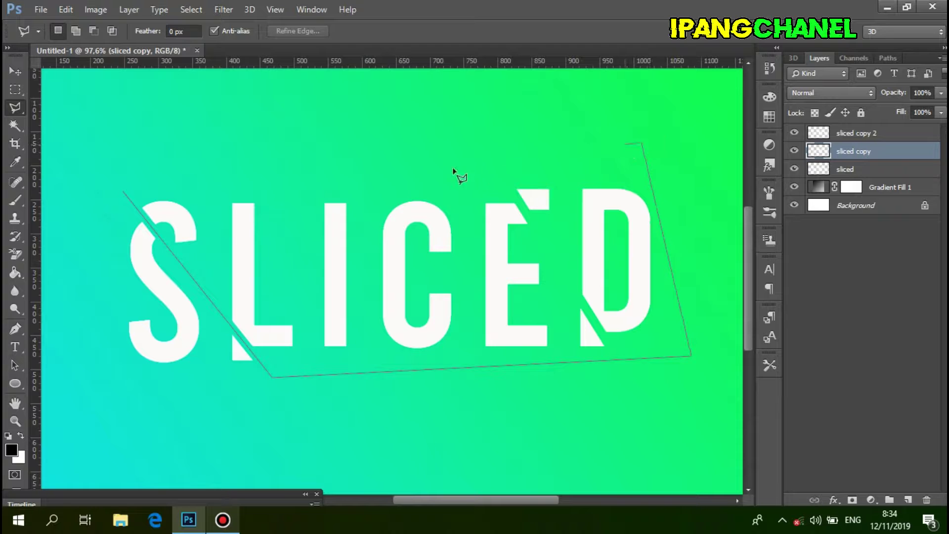
pyautogui.click(124, 193)
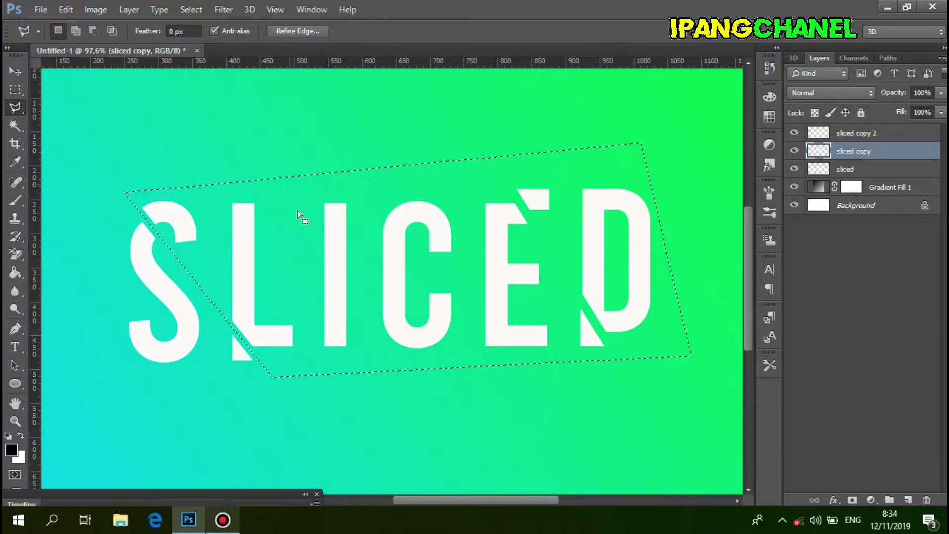
# Step: Hide the sliced and sliced copy 2 layers, delete the selected lettering from sliced copy, and clear the selection
pyautogui.click(794, 168)
pyautogui.click(794, 133)
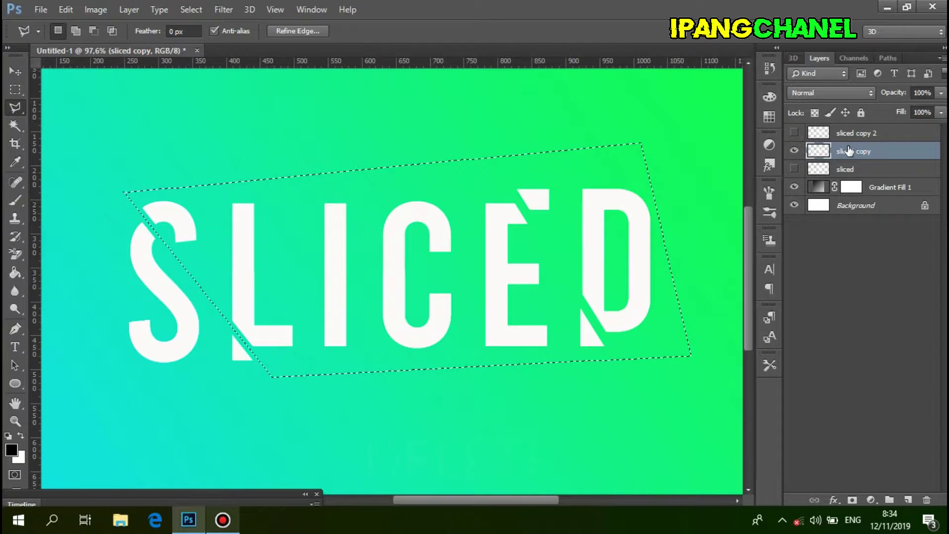
pyautogui.press('Delete')
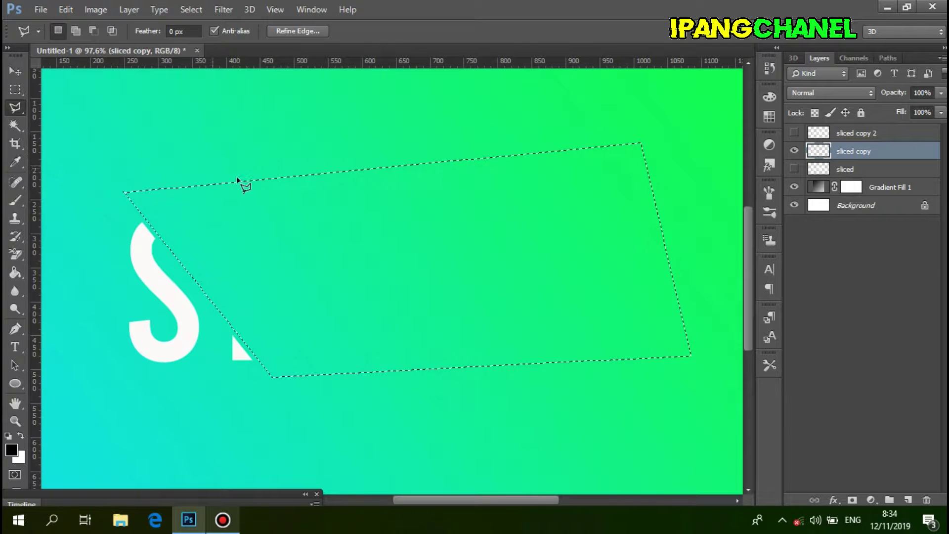
pyautogui.click(260, 190)
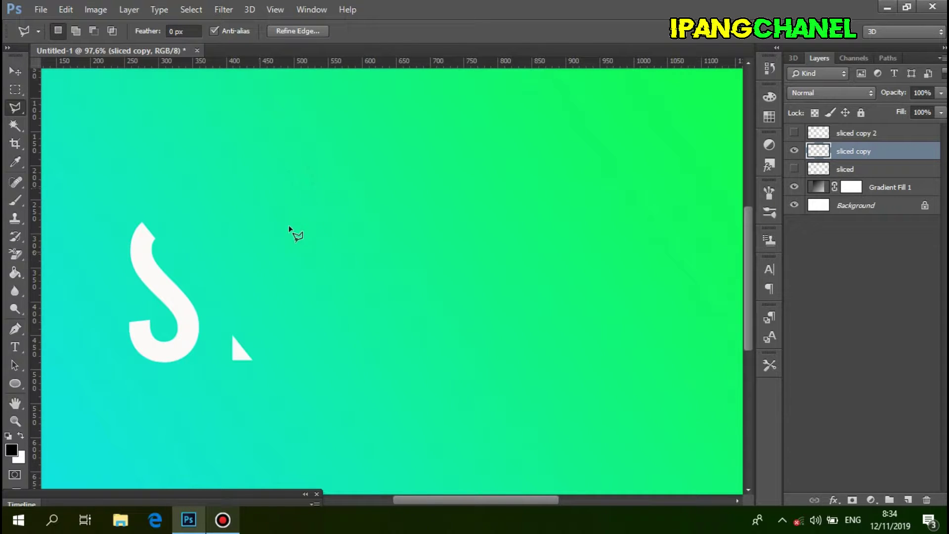
# Step: Show only the sliced copy 2 text layer and outline a four-sided Polygonal Lasso selection of all lettering left of the E–D cut
pyautogui.click(794, 132)
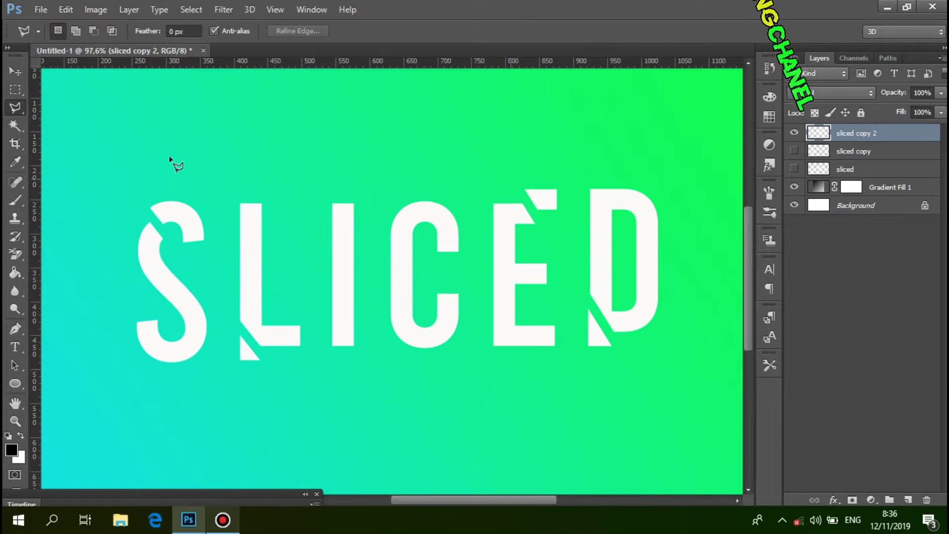
pyautogui.click(513, 176)
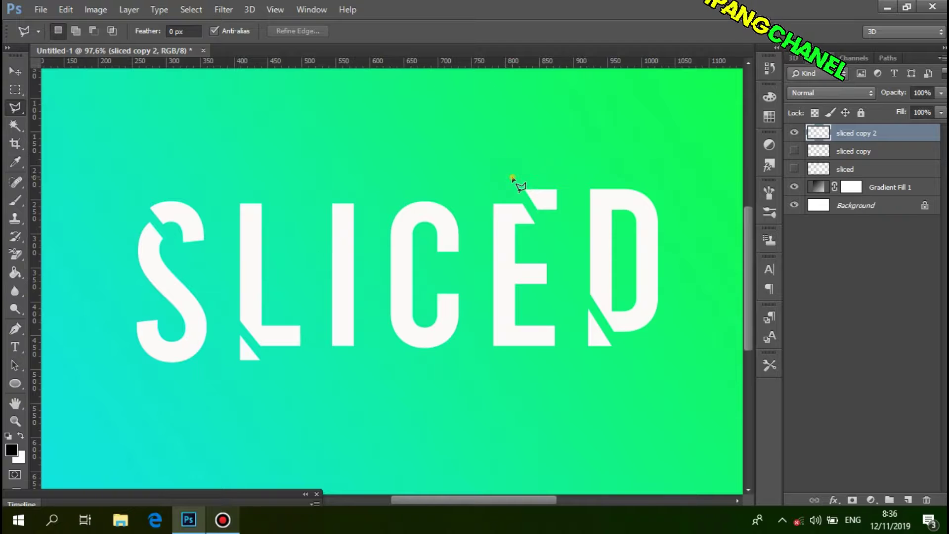
pyautogui.click(626, 363)
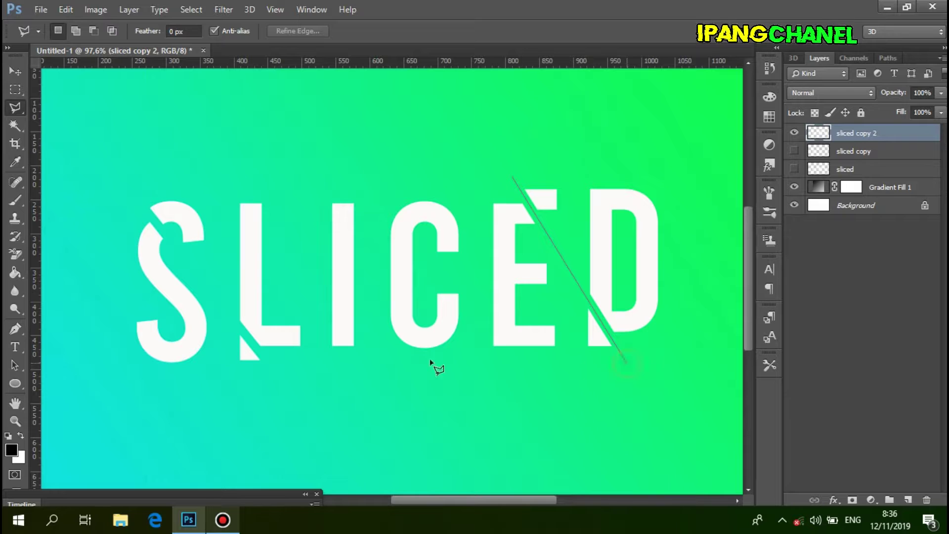
pyautogui.click(92, 374)
pyautogui.click(114, 190)
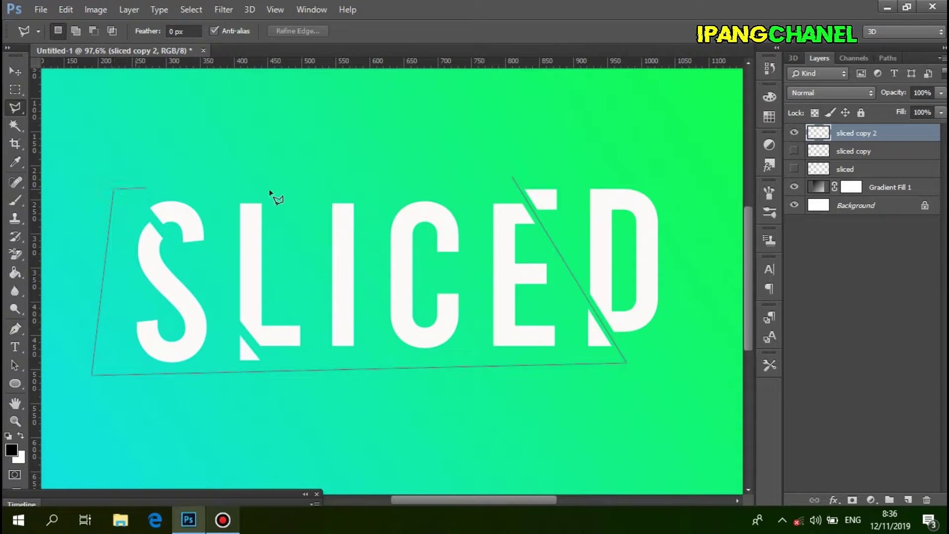
pyautogui.click(511, 177)
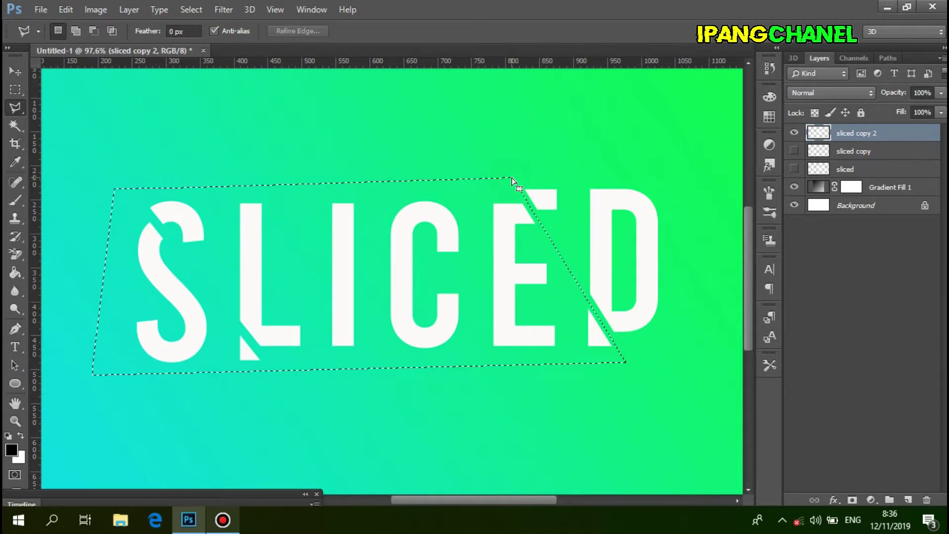
# Step: Delete the selected lettering from sliced copy 2, clear the selection, and make the sliced copy layer visible again
pyautogui.press('Delete')
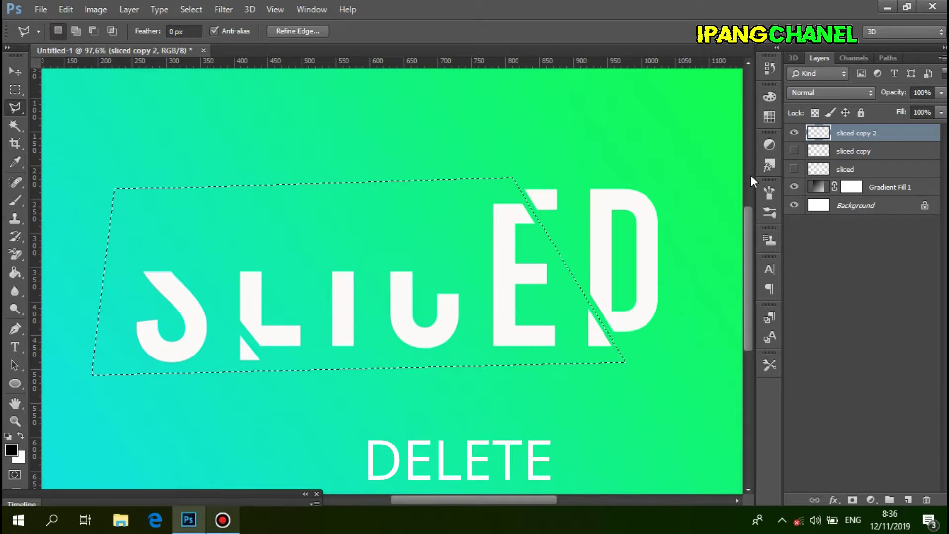
pyautogui.hotkey('ctrl', 'd')
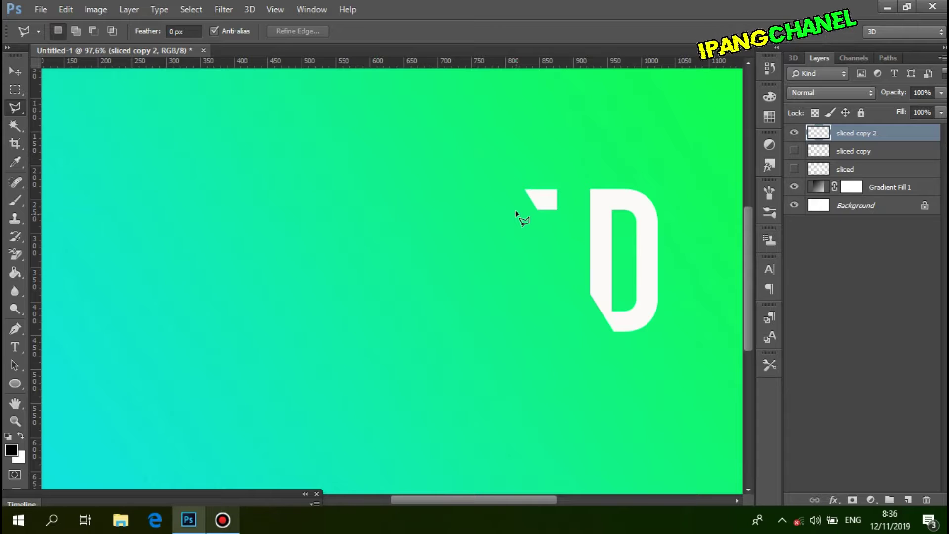
pyautogui.click(794, 150)
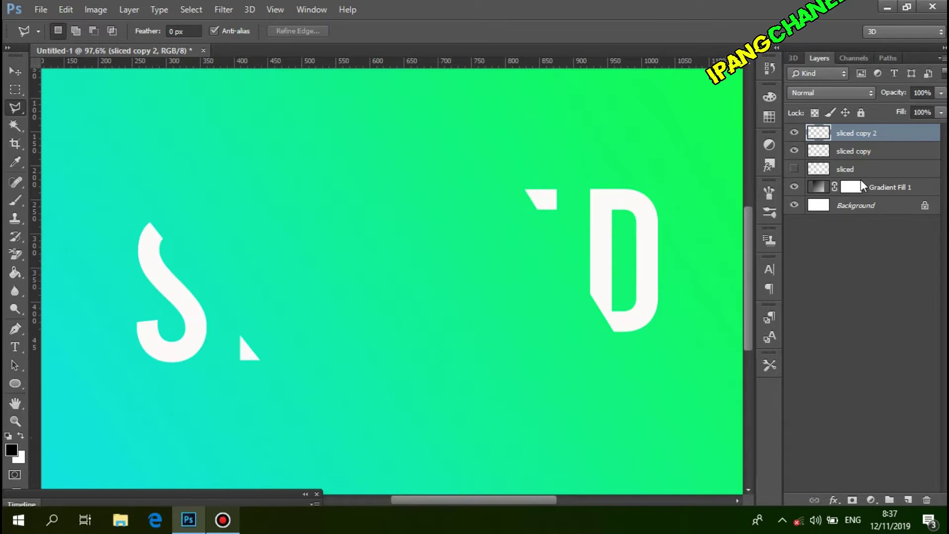
# Step: Duplicate the Gradient Fill 1 layer and rasterize the copy
pyautogui.click(861, 183)
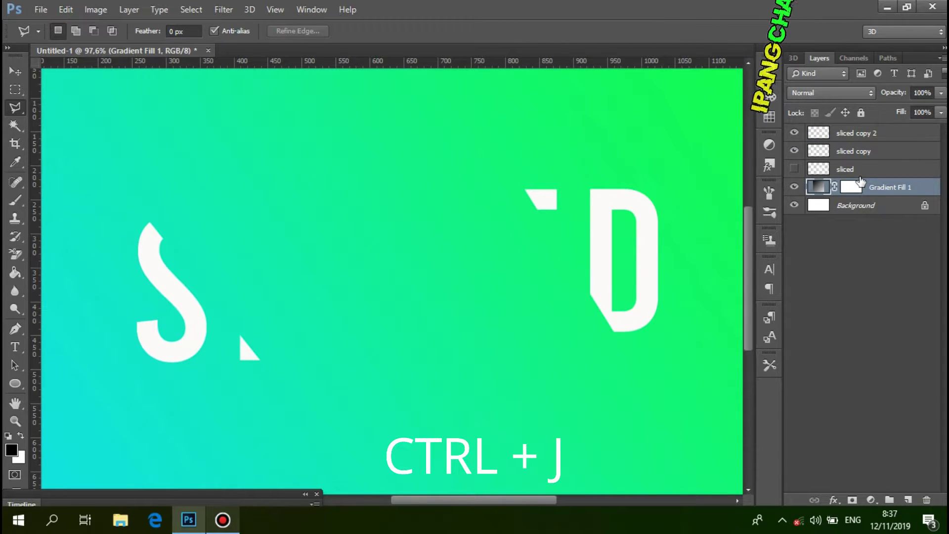
pyautogui.hotkey('ctrl', 'j')
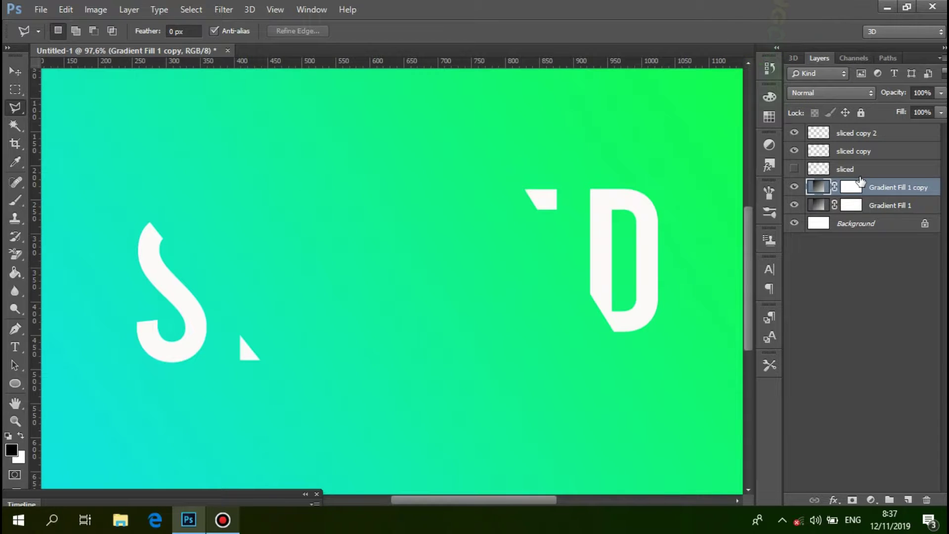
pyautogui.click(860, 184)
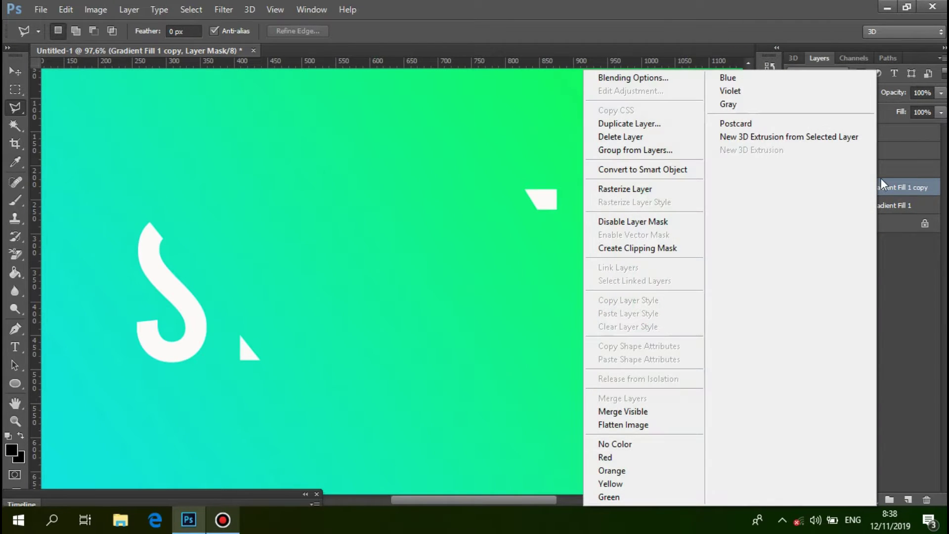
pyautogui.click(901, 222)
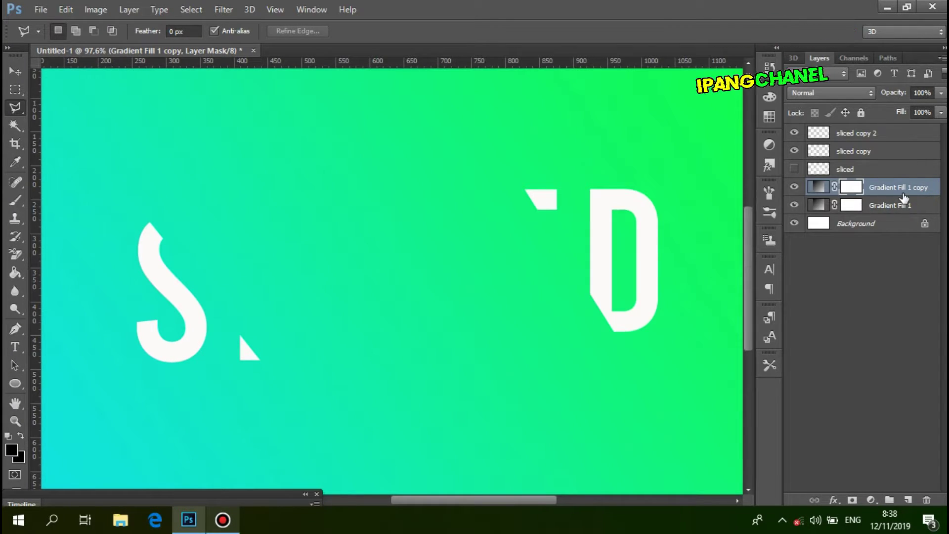
pyautogui.rightClick(879, 186)
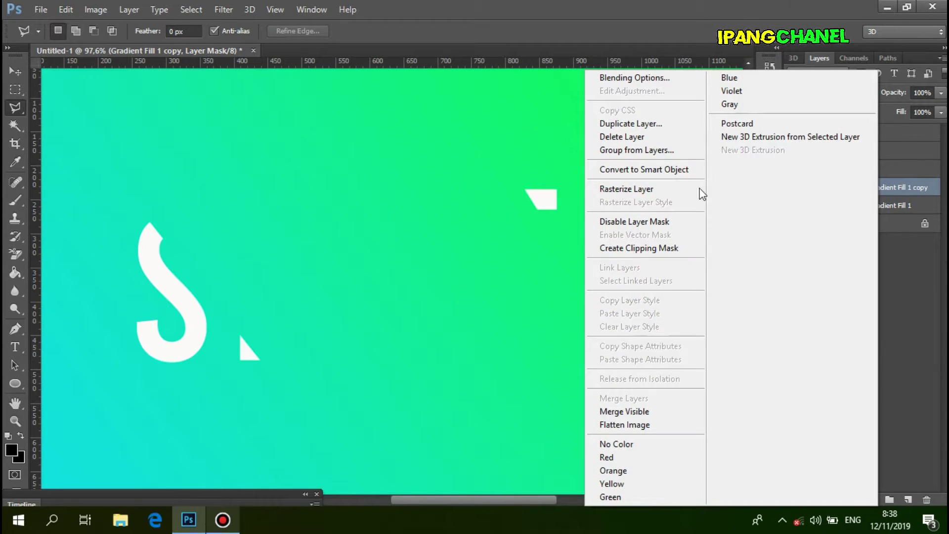
pyautogui.click(670, 187)
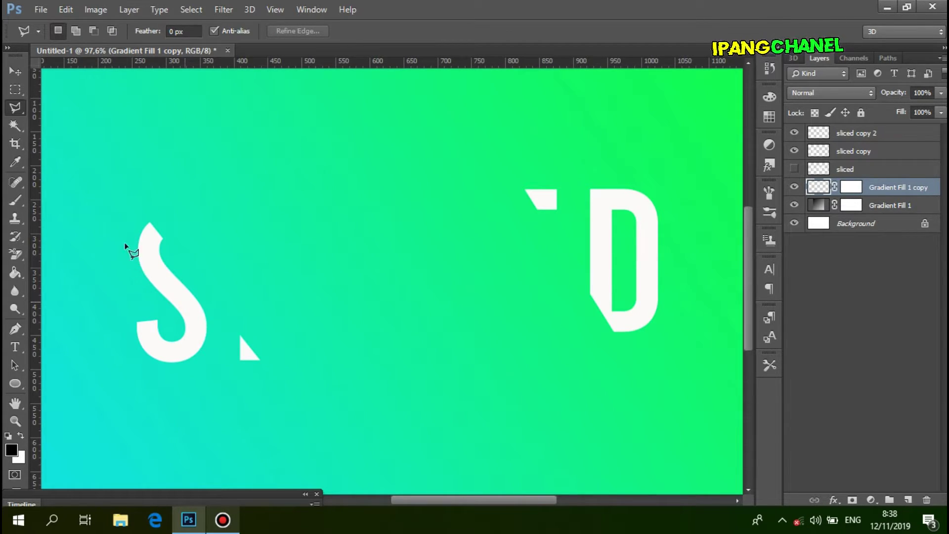
# Step: Outline the S and its small L fragment with a four-sided Polygonal Lasso selection and copy that gradient area to a new layer
pyautogui.click(144, 210)
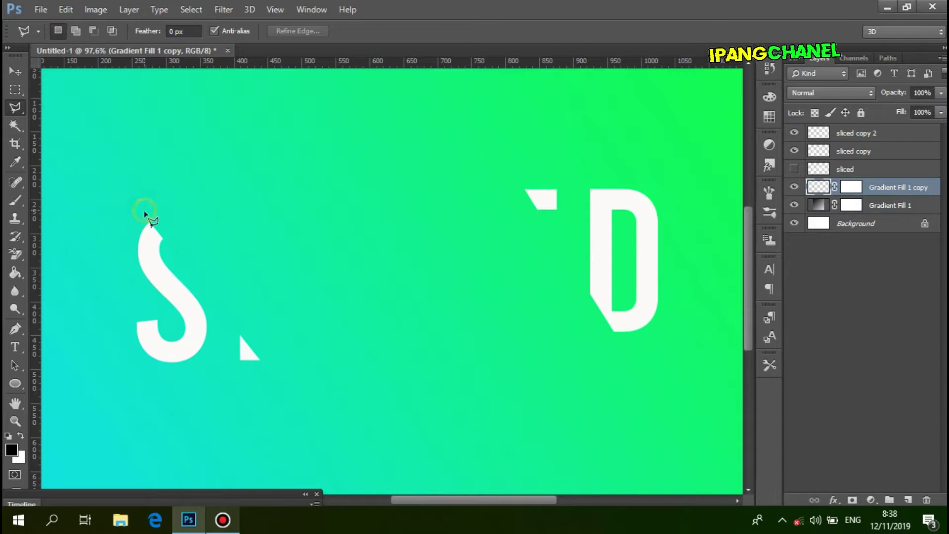
pyautogui.click(273, 368)
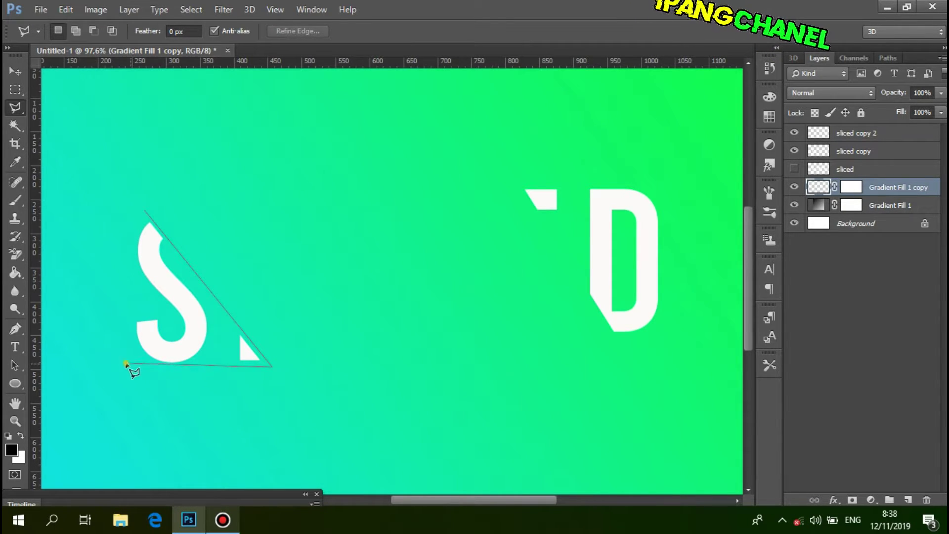
pyautogui.click(125, 363)
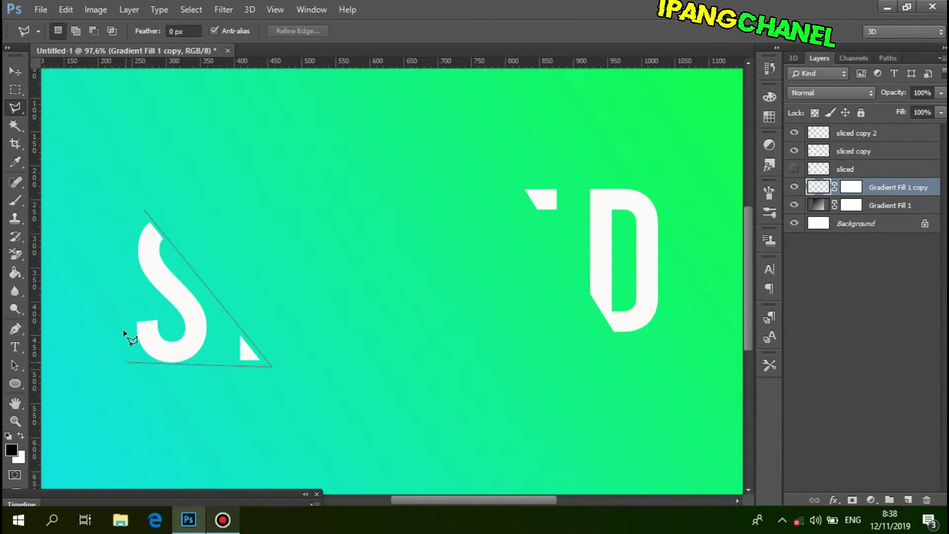
pyautogui.click(127, 208)
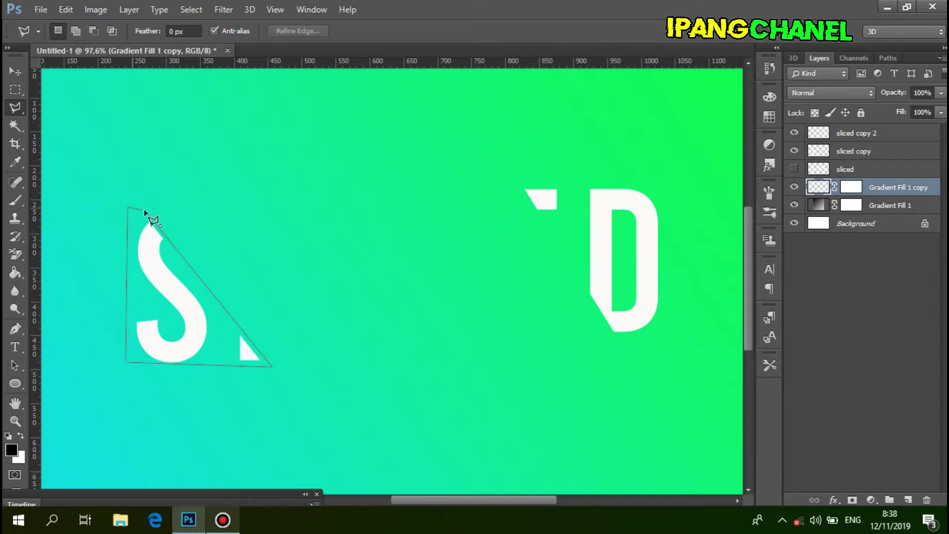
pyautogui.click(145, 210)
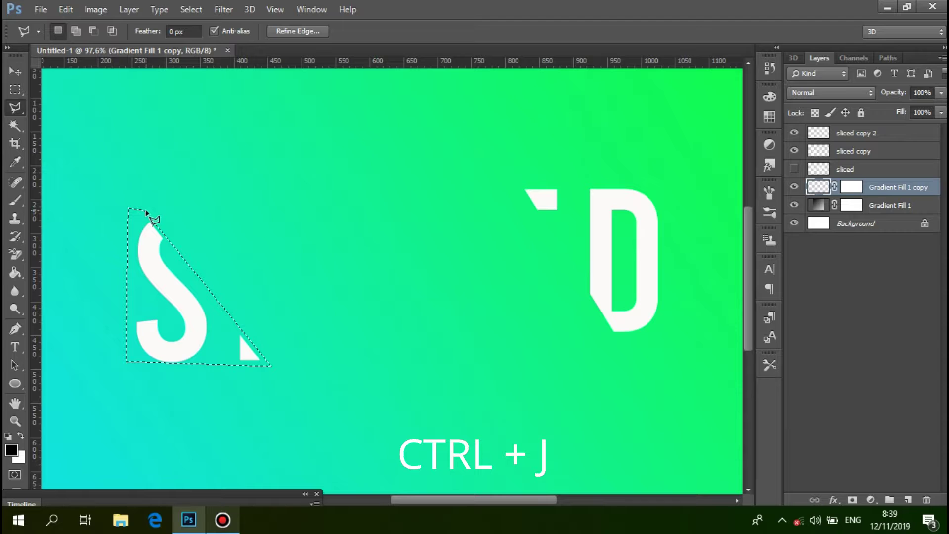
pyautogui.hotkey('ctrl', 'j')
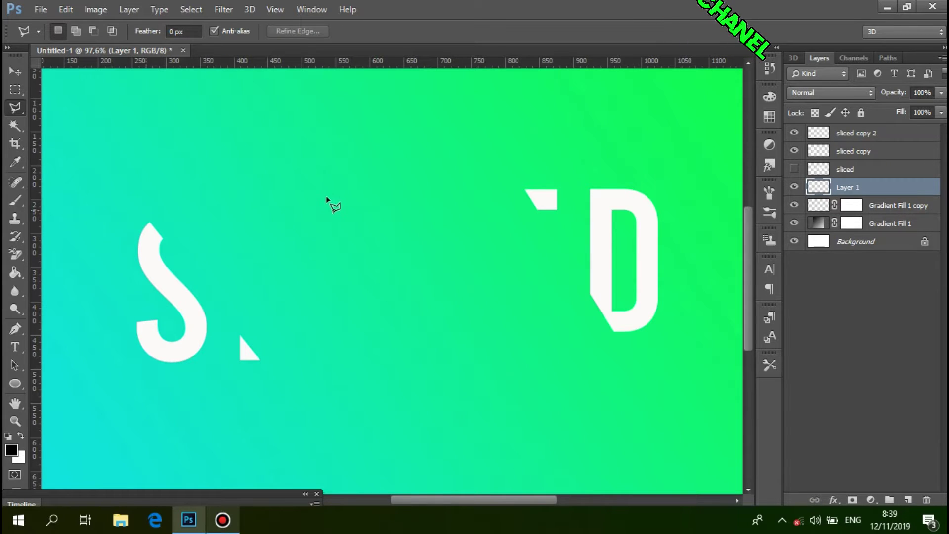
# Step: On Gradient Fill 1 copy, outline the D and its small E fragment with the Polygonal Lasso and copy that area to a new layer
pyautogui.click(897, 205)
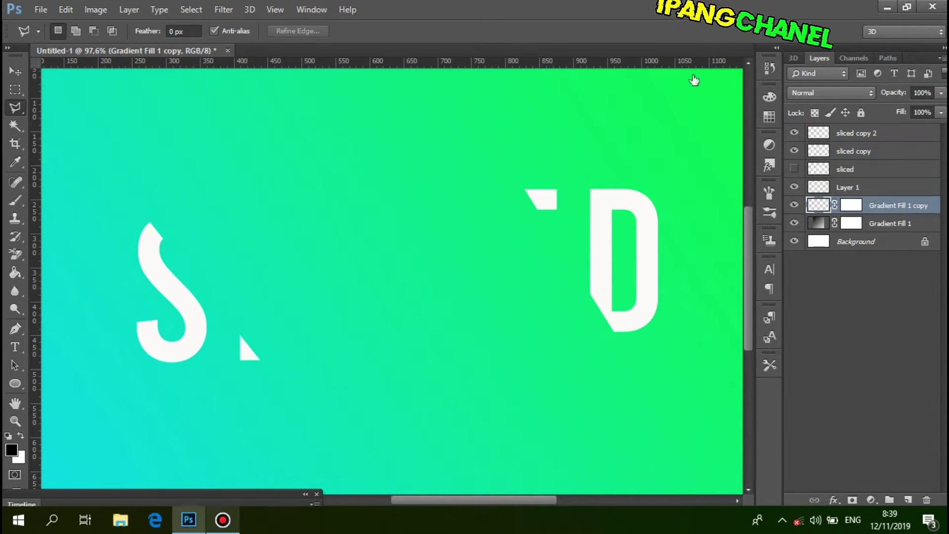
pyautogui.click(514, 179)
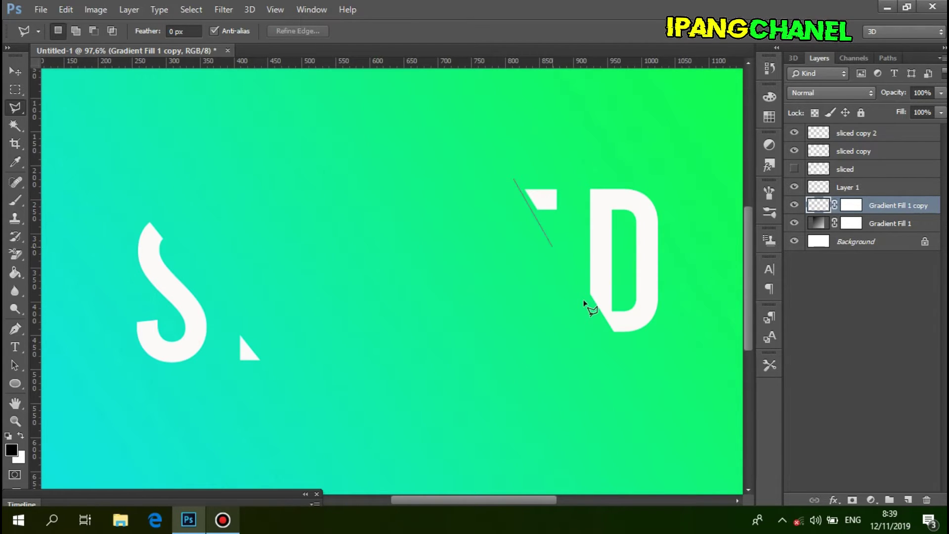
pyautogui.click(613, 339)
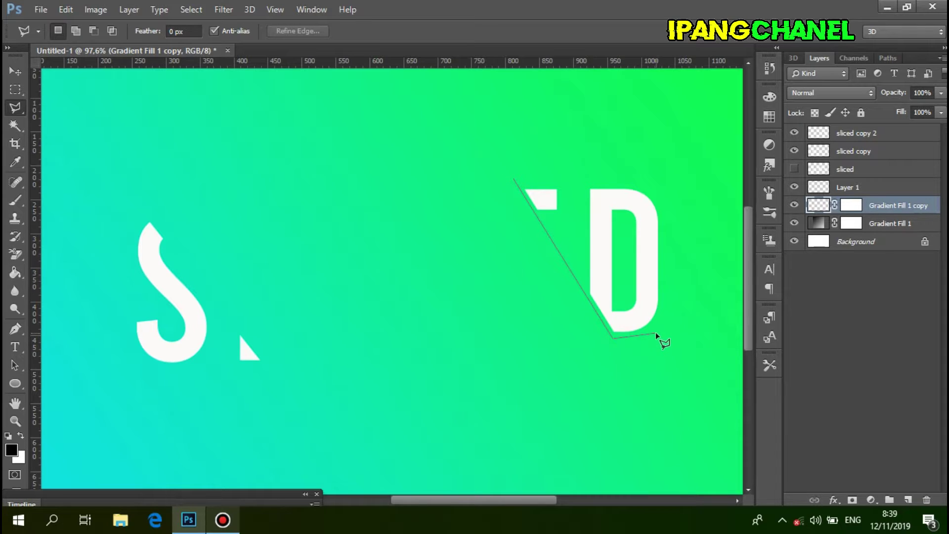
pyautogui.click(669, 331)
pyautogui.click(665, 175)
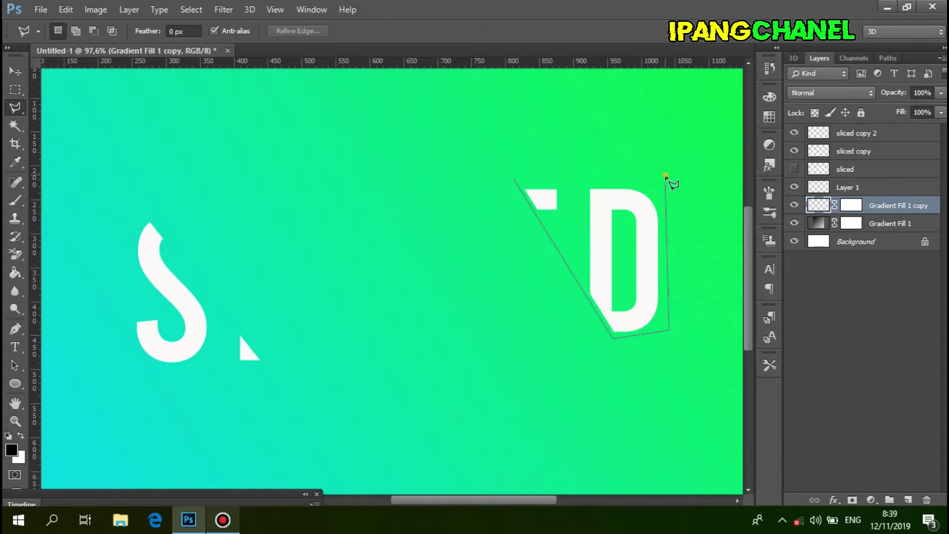
pyautogui.click(514, 181)
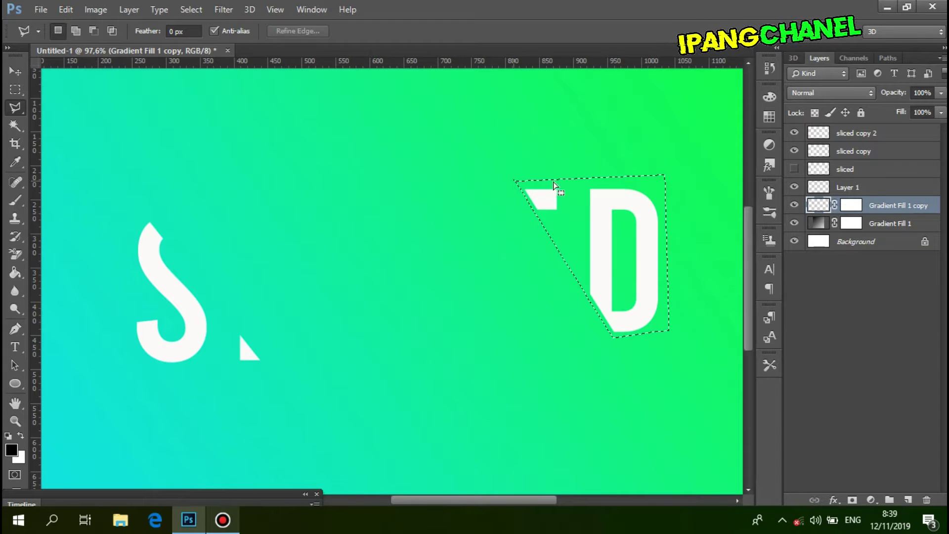
pyautogui.hotkey('ctrl', 'j')
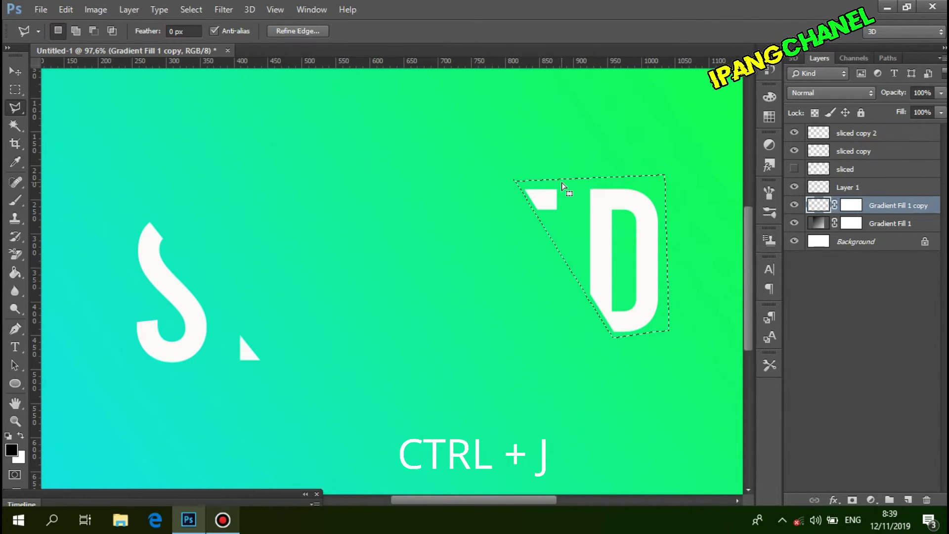
pyautogui.hotkey('ctrl', 'j')
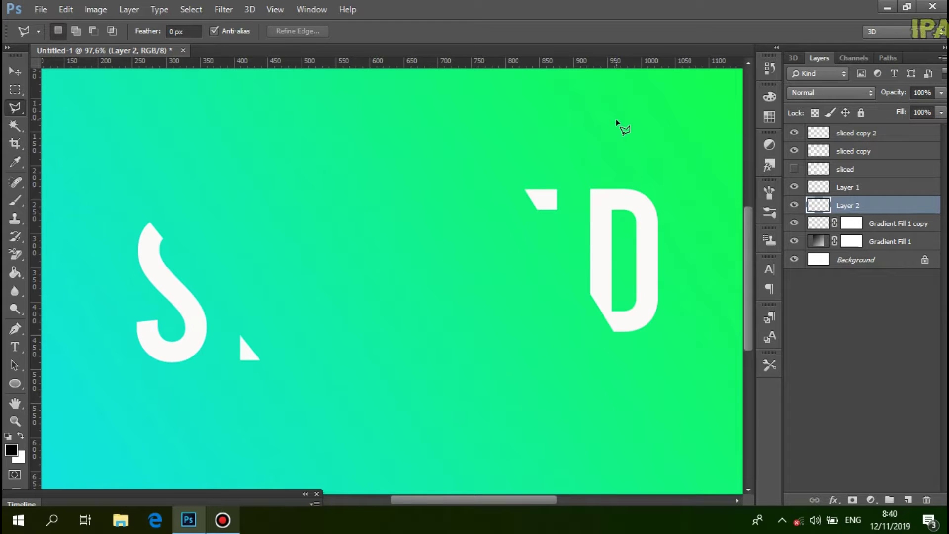
# Step: Add a Drop Shadow to Layer 1 with Pin Light blending, 100% opacity, 6 px distance, 20% spread and 40 px size
pyautogui.click(873, 187)
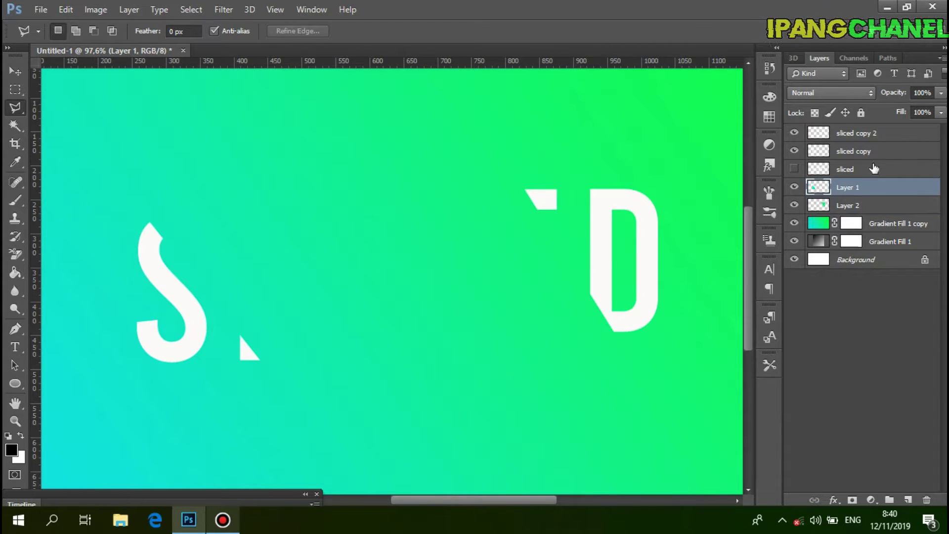
pyautogui.doubleClick(910, 187)
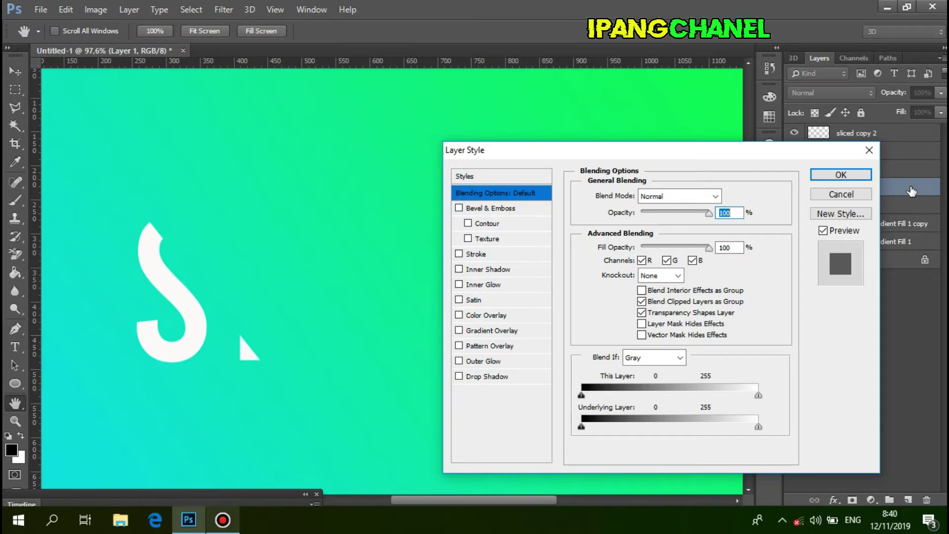
pyautogui.click(477, 378)
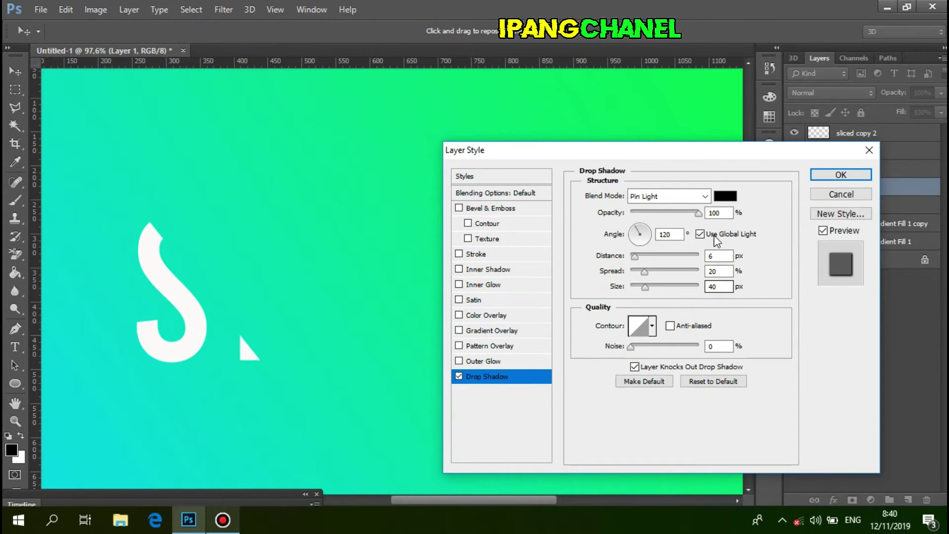
pyautogui.click(706, 197)
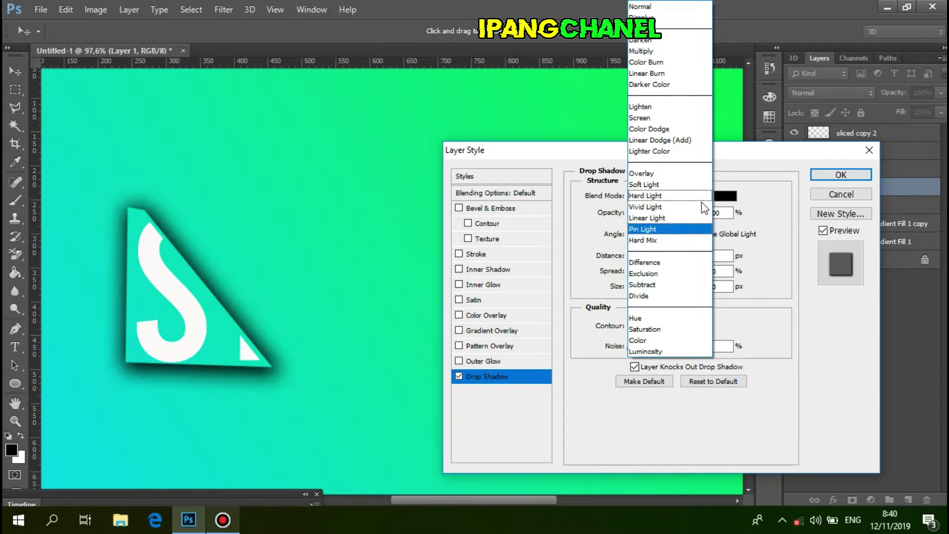
pyautogui.click(660, 230)
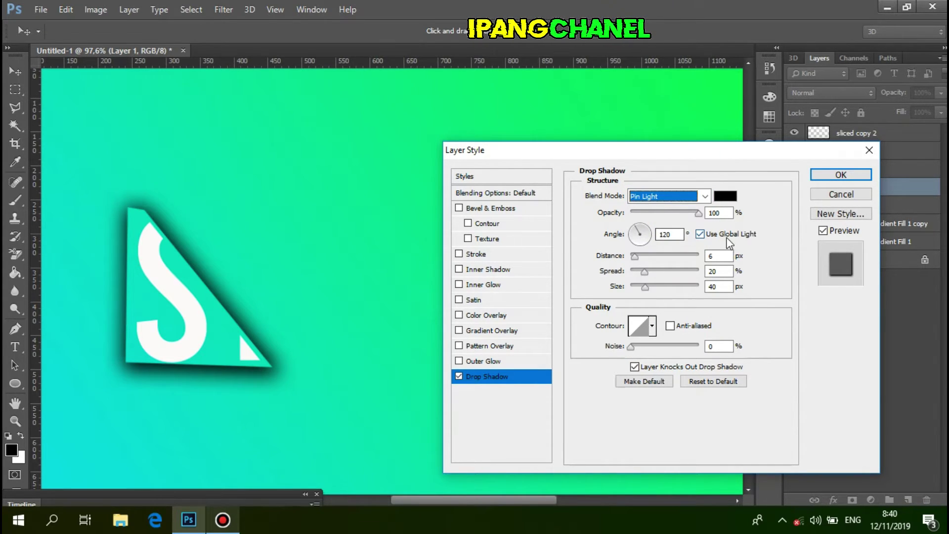
pyautogui.click(723, 256)
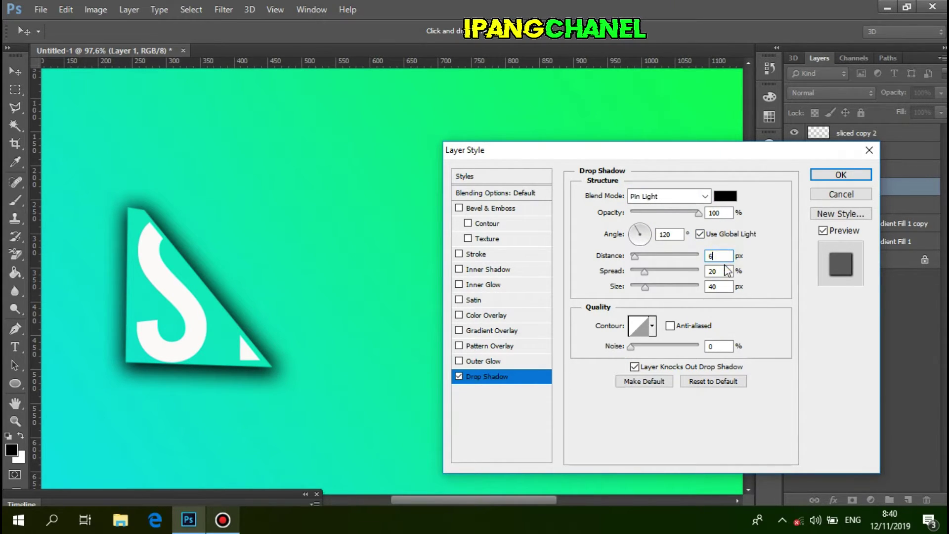
pyautogui.click(723, 271)
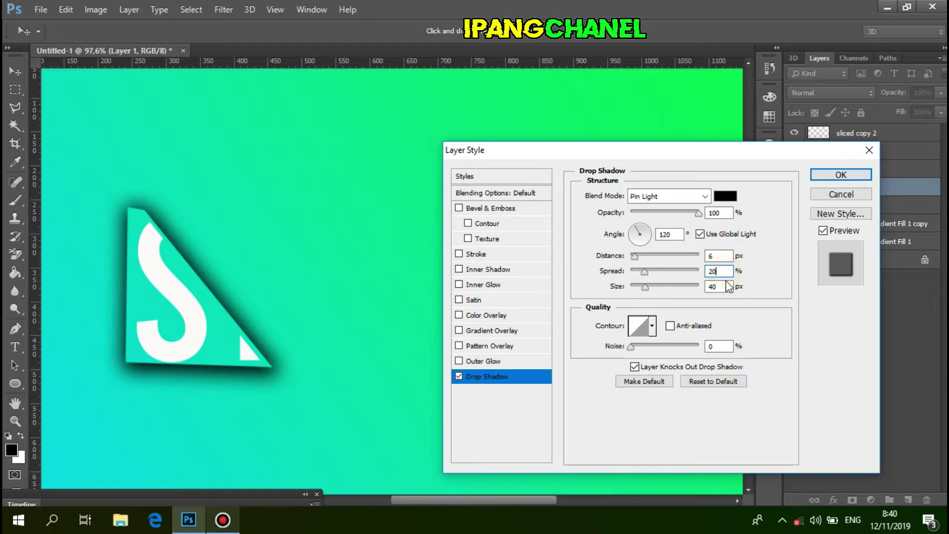
pyautogui.click(724, 286)
pyautogui.click(723, 213)
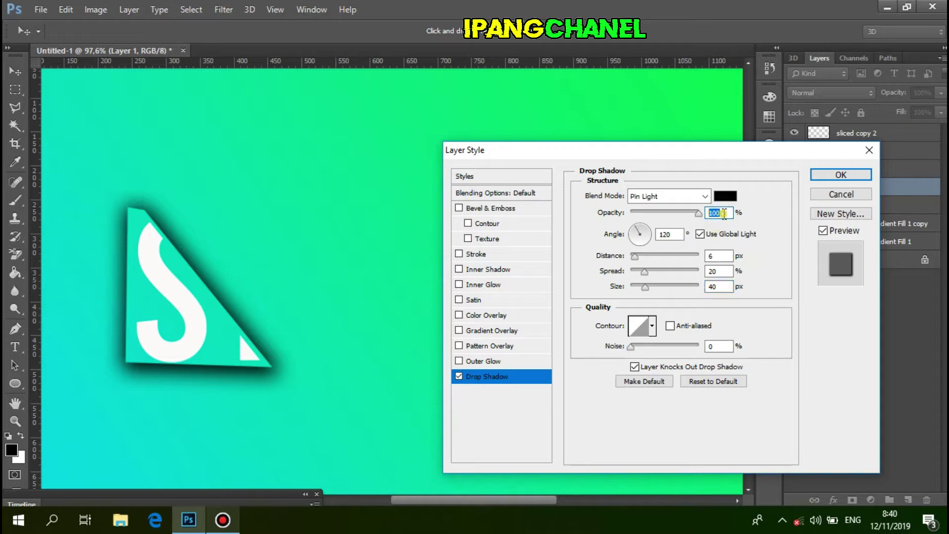
pyautogui.click(820, 176)
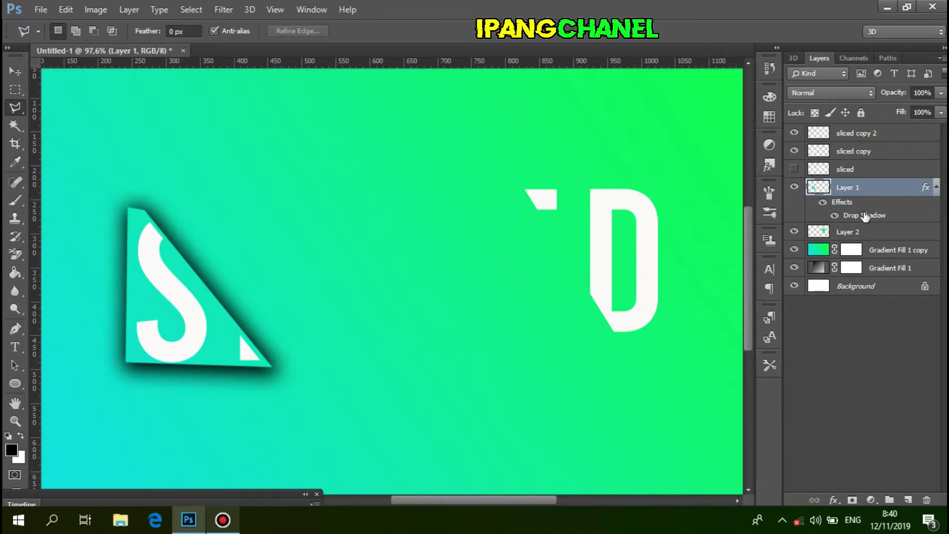
# Step: Convert Layer 1's Drop Shadow effect into its own separate layer
pyautogui.rightClick(864, 216)
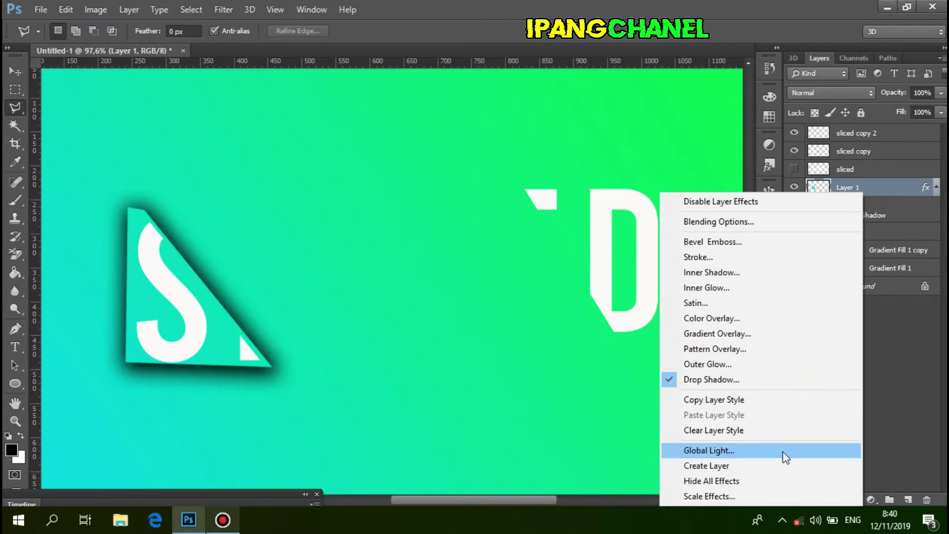
pyautogui.click(783, 466)
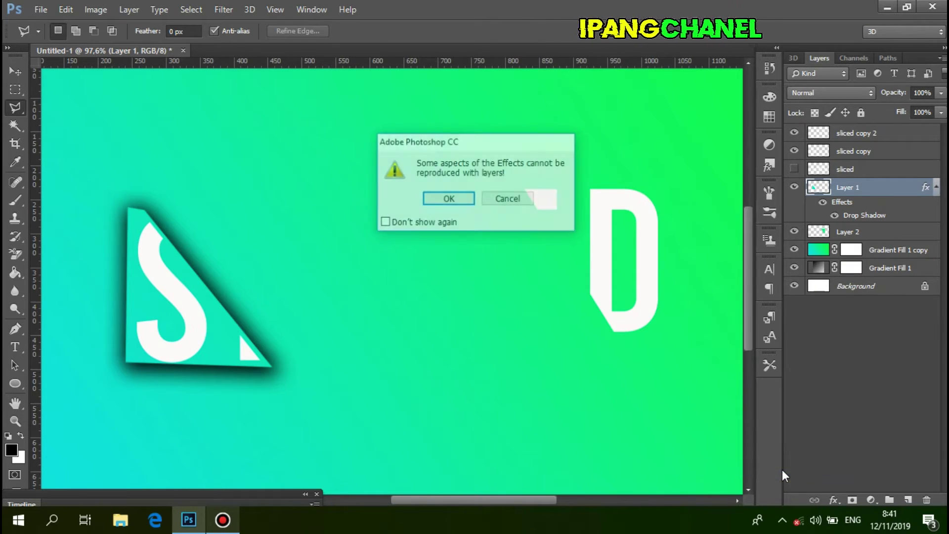
pyautogui.click(450, 197)
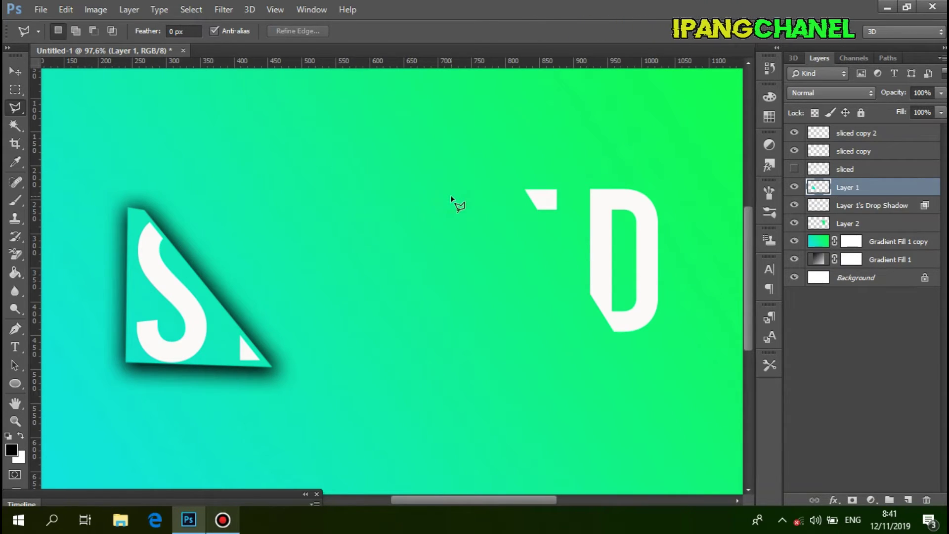
# Step: Add a Drop Shadow to Layer 2 with Pin Light blending, 100% opacity, 6 px distance, 20% spread and 40 px size
pyautogui.click(897, 222)
pyautogui.doubleClick(897, 224)
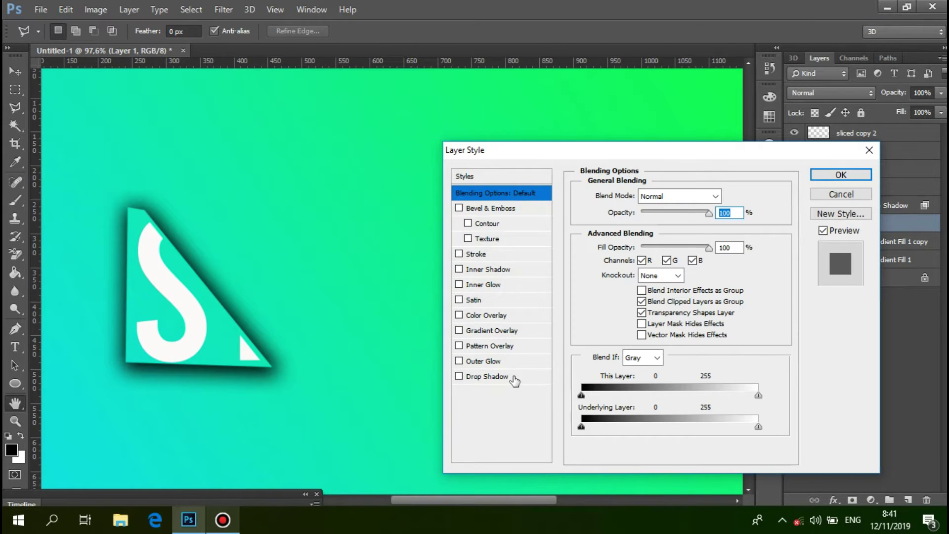
pyautogui.click(467, 376)
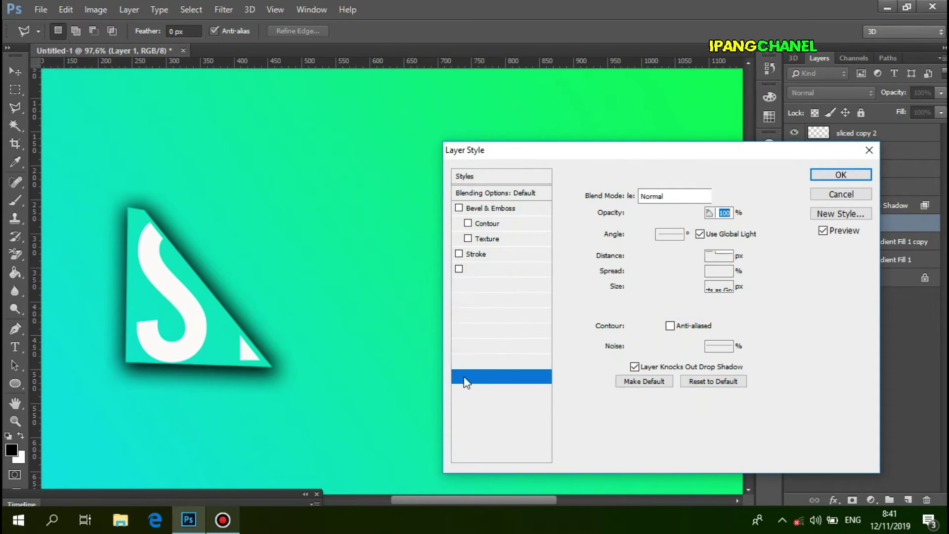
pyautogui.click(701, 198)
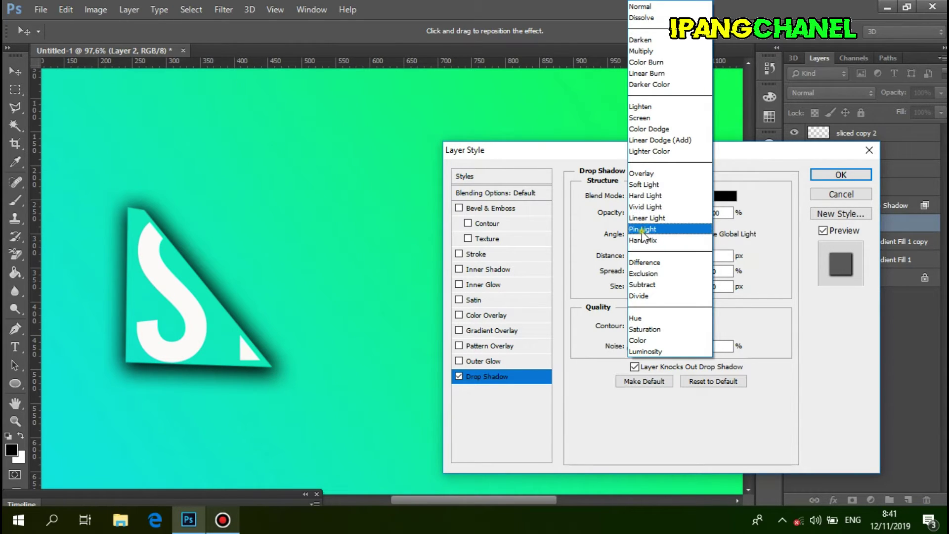
pyautogui.click(643, 230)
pyautogui.click(725, 213)
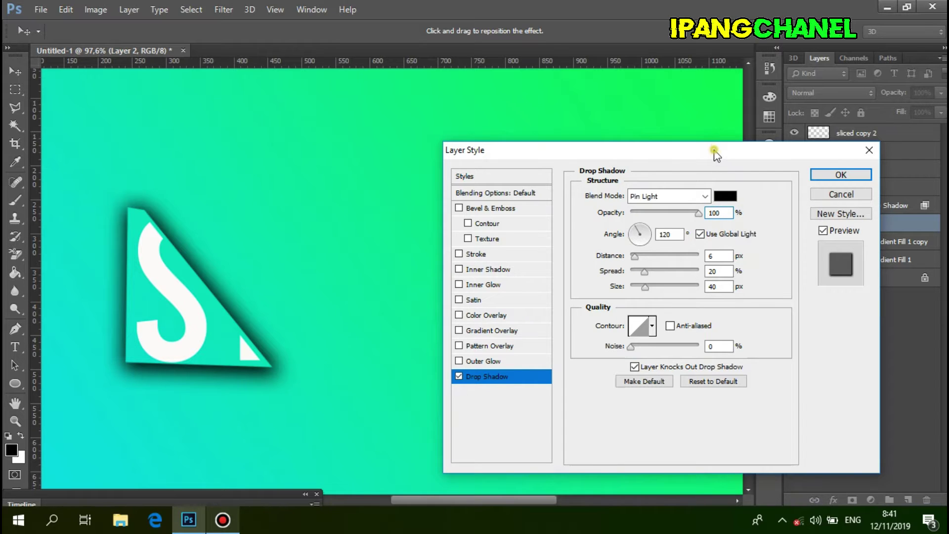
pyautogui.moveTo(715, 151); pyautogui.dragTo(357, 165)
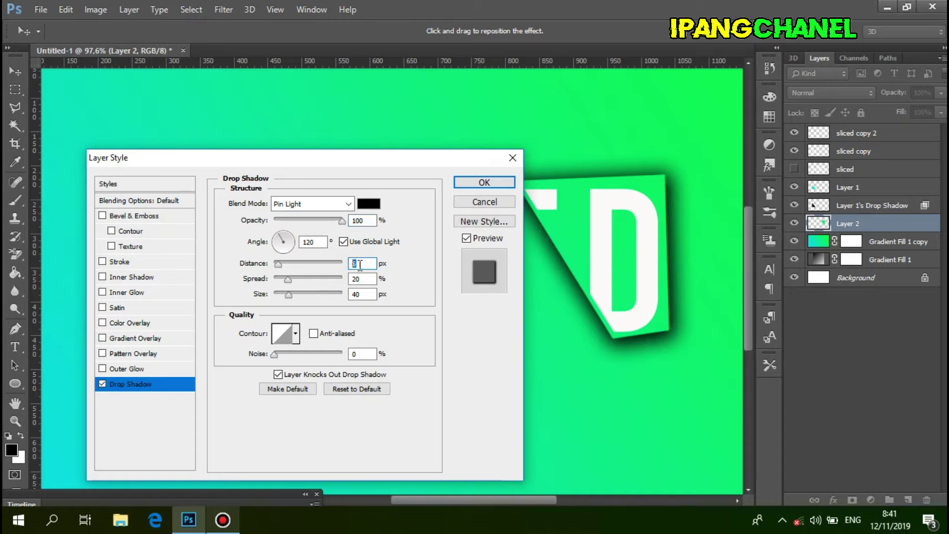
pyautogui.doubleClick(364, 279)
pyautogui.click(364, 280)
pyautogui.doubleClick(358, 294)
pyautogui.click(366, 295)
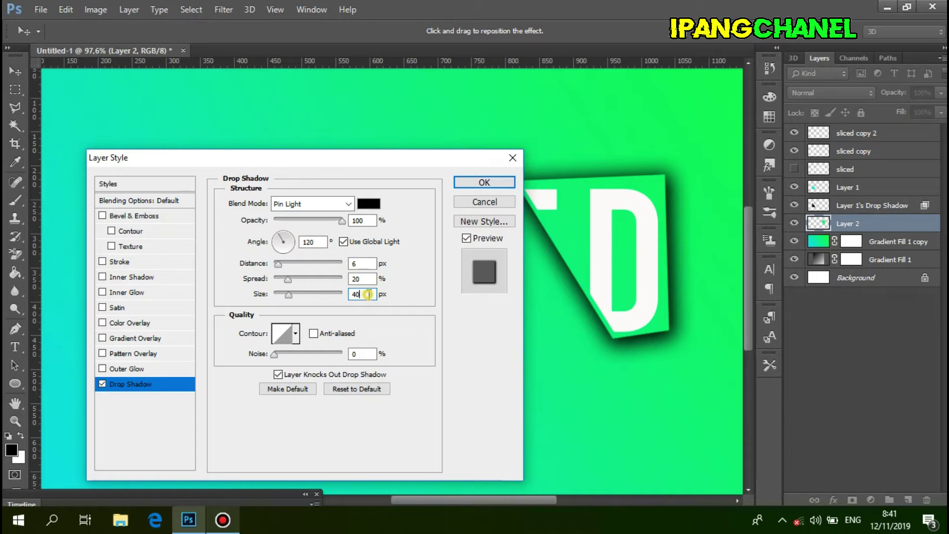
pyautogui.click(484, 183)
pyautogui.press('l')
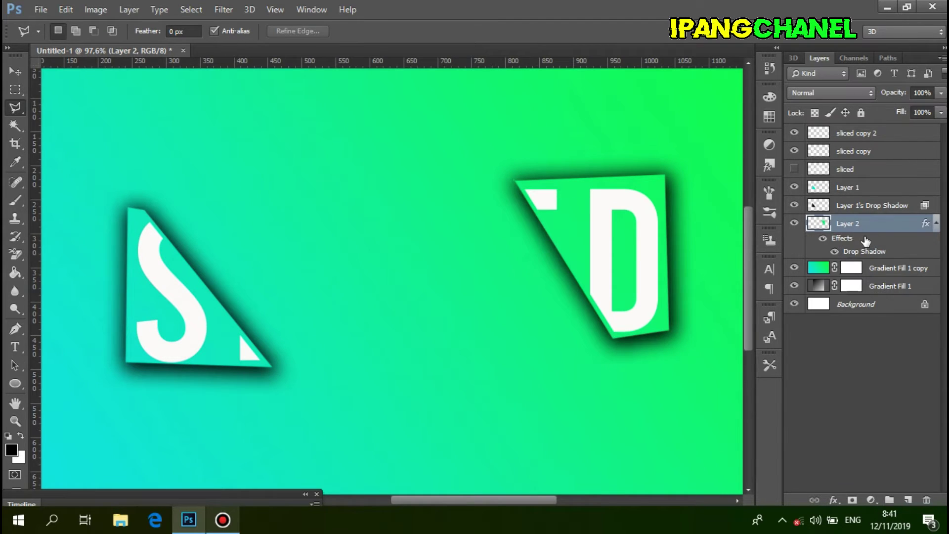
# Step: Convert Layer 2's Drop Shadow effect into its own separate layer
pyautogui.rightClick(877, 247)
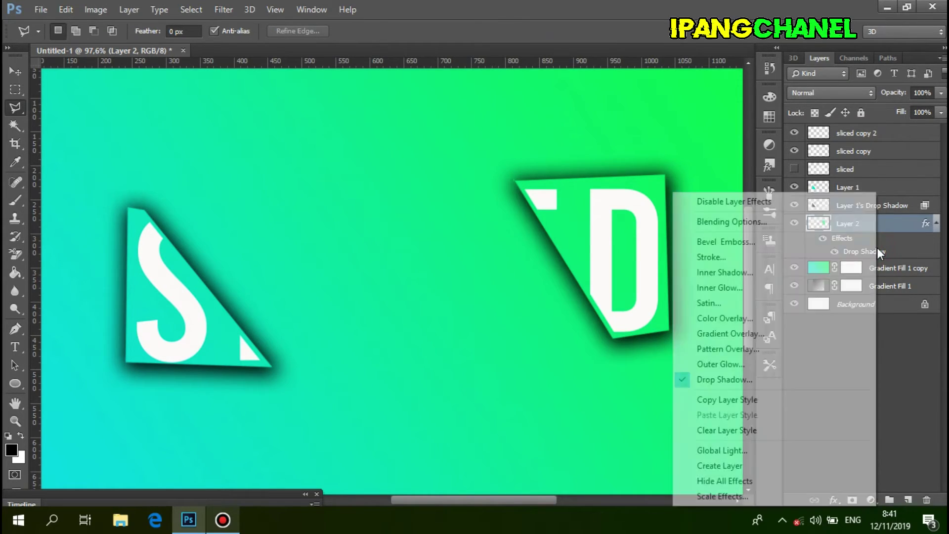
pyautogui.click(759, 466)
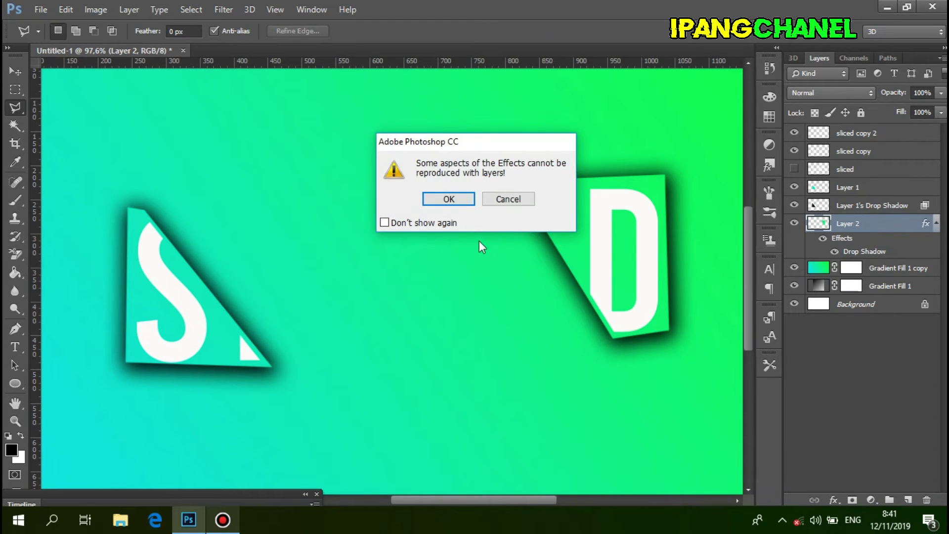
pyautogui.click(462, 200)
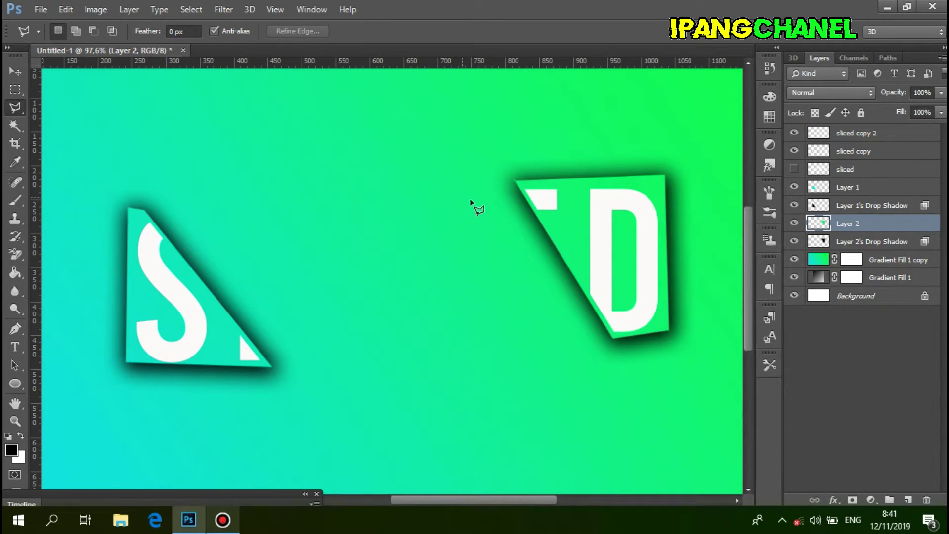
# Step: Add a layer mask to Layer 2's Drop Shadow and ready a 40 px Brush with 0% hardness for painting black
pyautogui.click(870, 240)
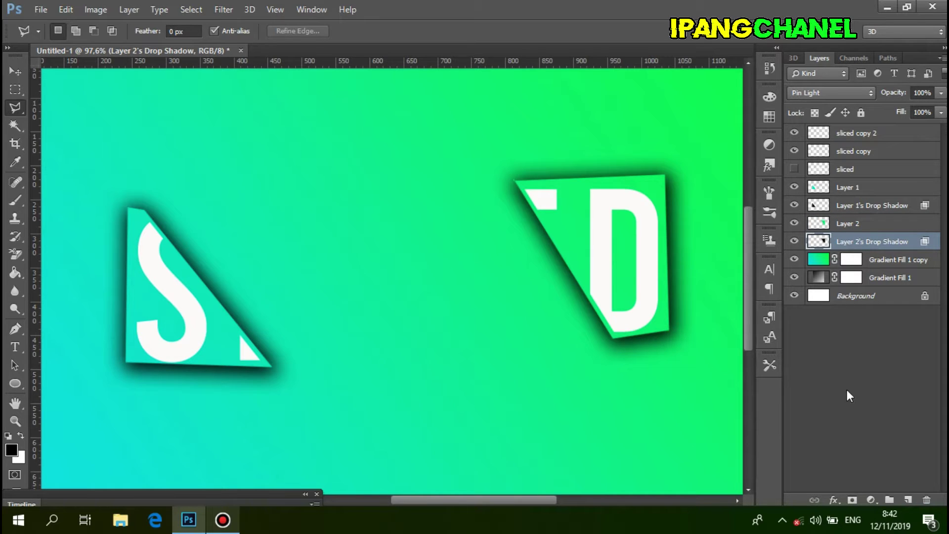
pyautogui.click(852, 500)
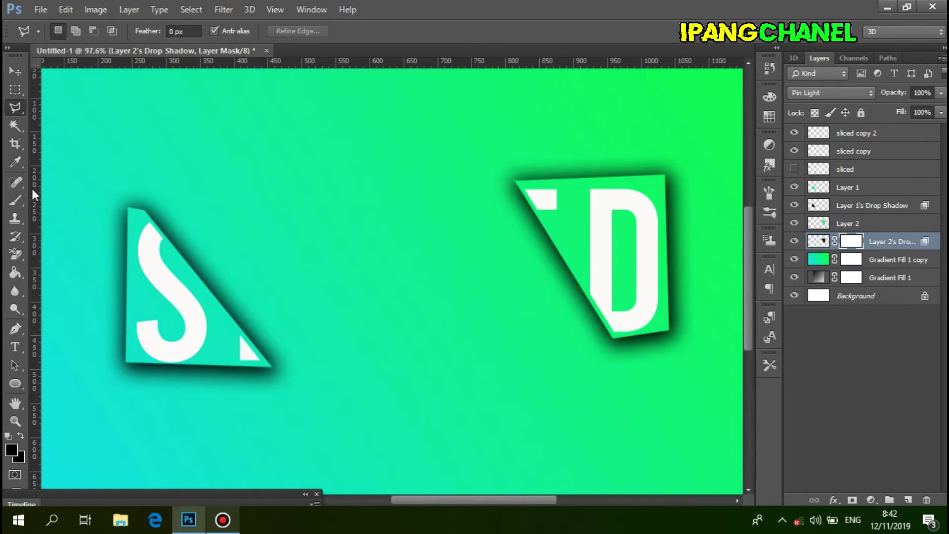
pyautogui.click(17, 202)
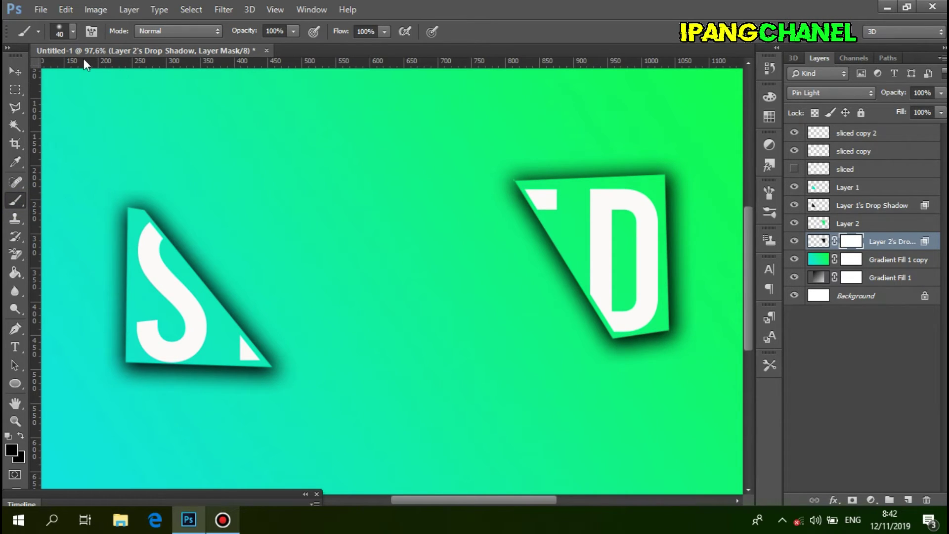
pyautogui.click(73, 30)
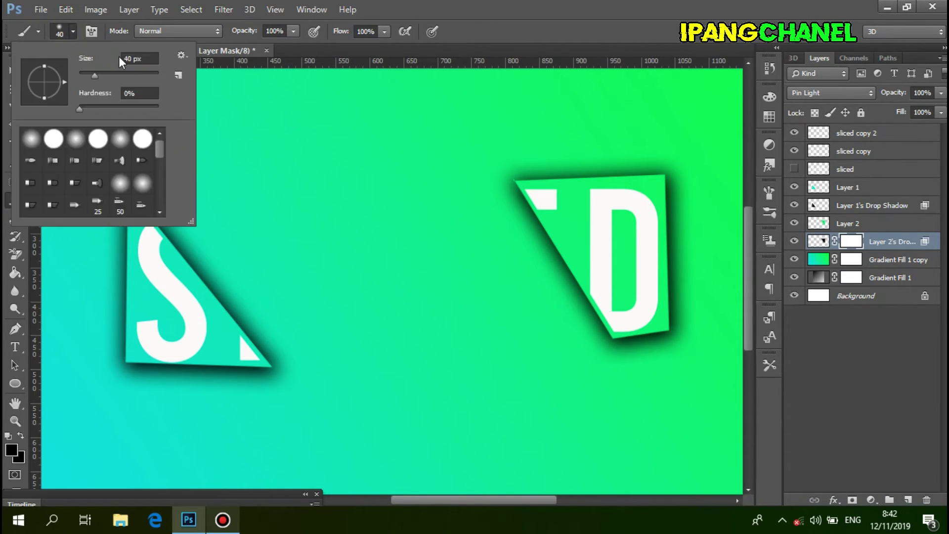
pyautogui.click(146, 59)
pyautogui.click(145, 58)
pyautogui.click(74, 32)
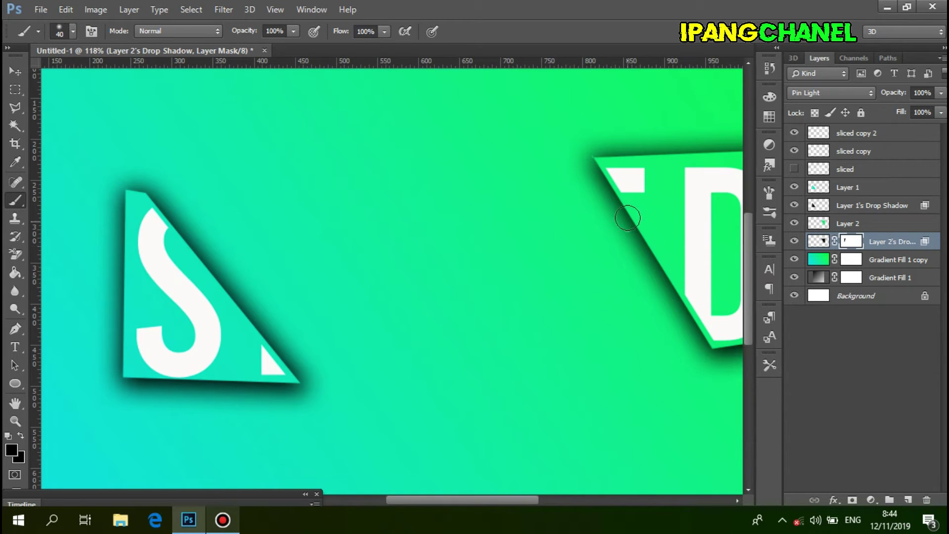
# Step: Paint black on the Layer 2 shadow mask to hide the shadow around the D piece, except along its diagonal cut
pyautogui.moveTo(624, 153)
pyautogui.mouseDown()
pyautogui.moveTo(660, 154)
pyautogui.moveTo(591, 158)
pyautogui.mouseUp()
pyautogui.scroll(-2, 673, 257)
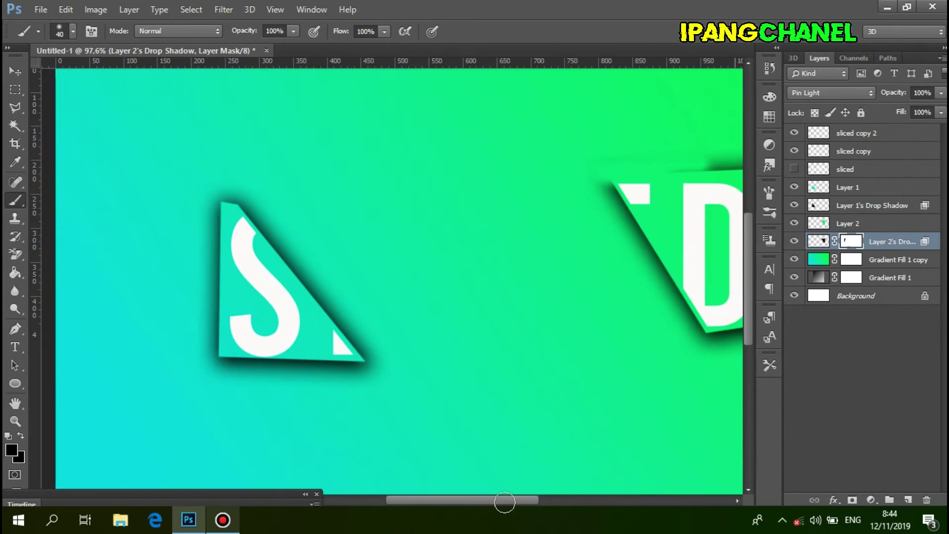
pyautogui.moveTo(504, 501); pyautogui.dragTo(552, 501)
pyautogui.moveTo(475, 169)
pyautogui.mouseDown()
pyautogui.moveTo(510, 169)
pyautogui.moveTo(567, 265)
pyautogui.moveTo(514, 346)
pyautogui.mouseUp()
pyautogui.scroll(-2, 580, 212)
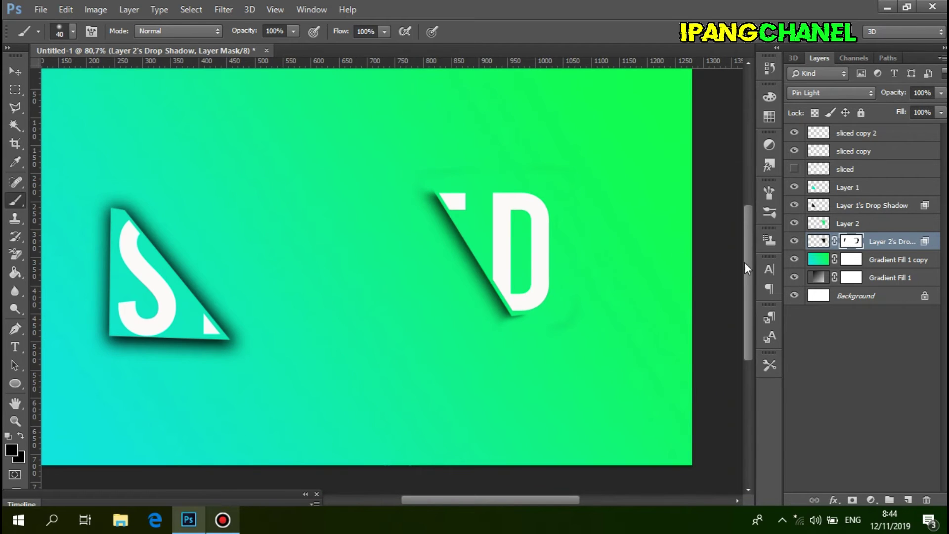
# Step: Add a layer mask to Layer 1's Drop Shadow
pyautogui.click(897, 211)
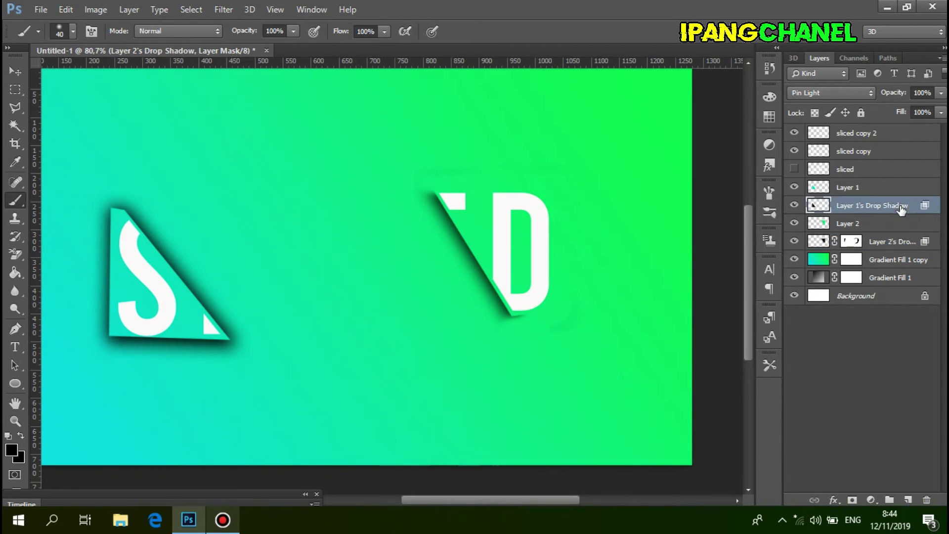
pyautogui.click(851, 500)
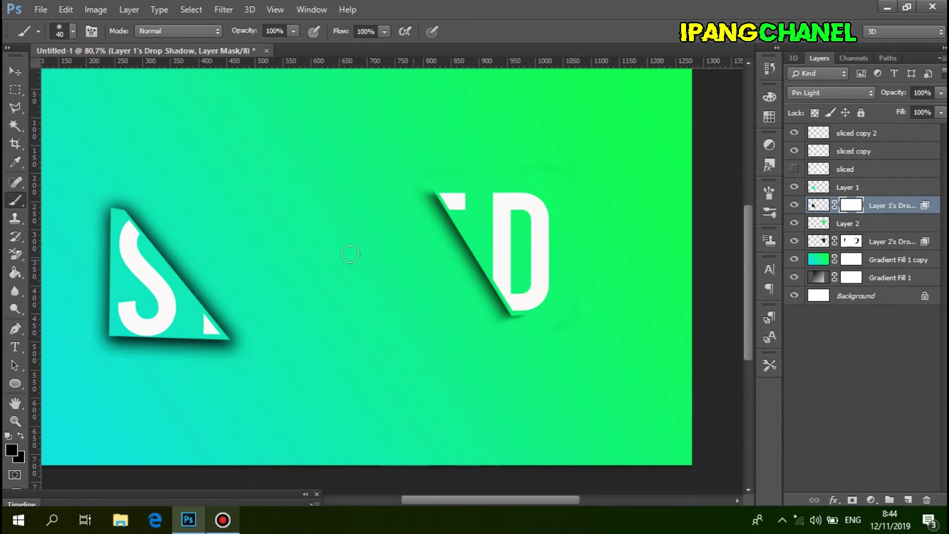
pyautogui.scroll(1, 91, 253)
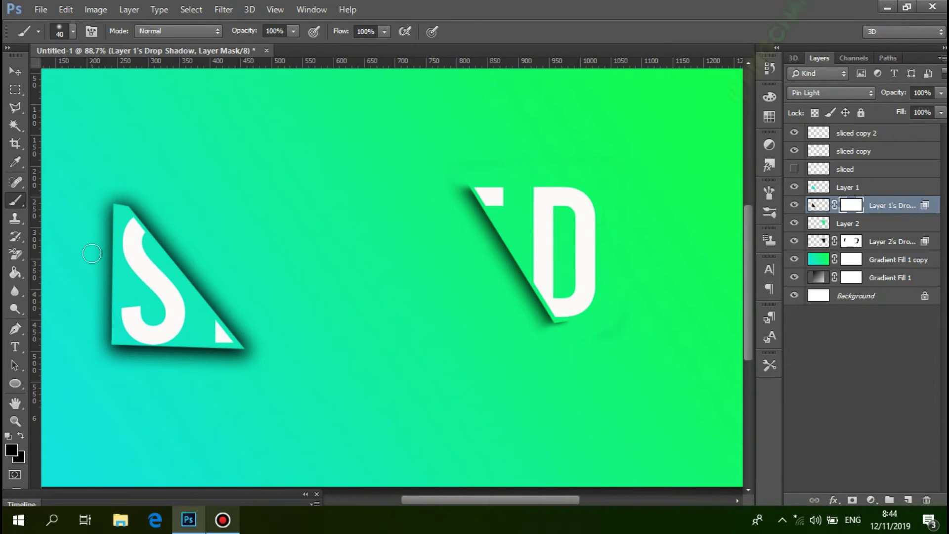
pyautogui.scroll(2, 92, 254)
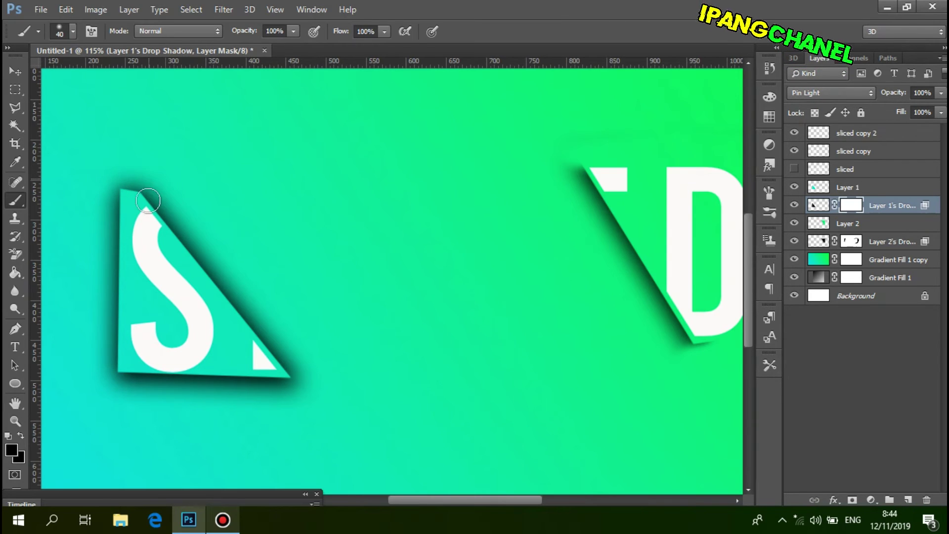
pyautogui.moveTo(148, 200); pyautogui.dragTo(124, 188)
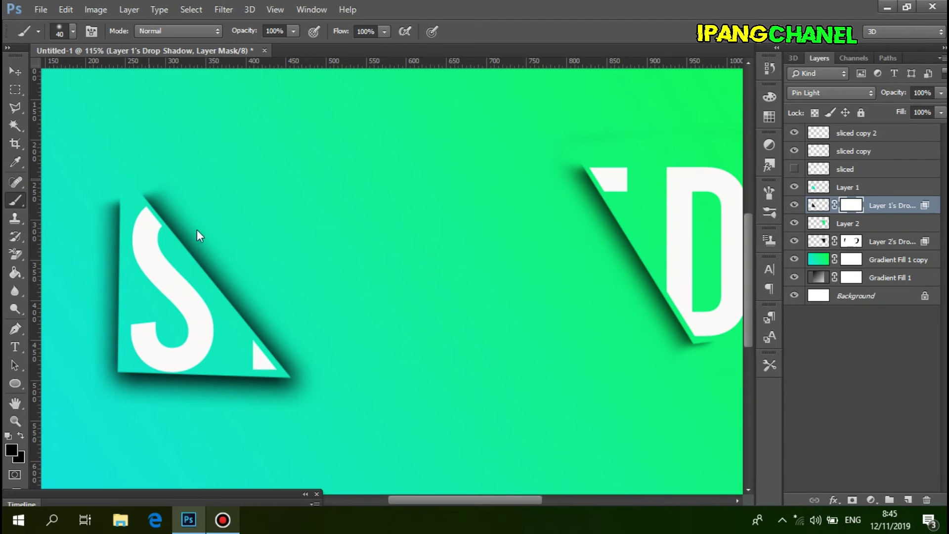
pyautogui.moveTo(111, 214); pyautogui.dragTo(110, 268)
pyautogui.hotkey('ctrl', 'alt', 'z')
pyautogui.hotkey('ctrl', 'alt', 'z')
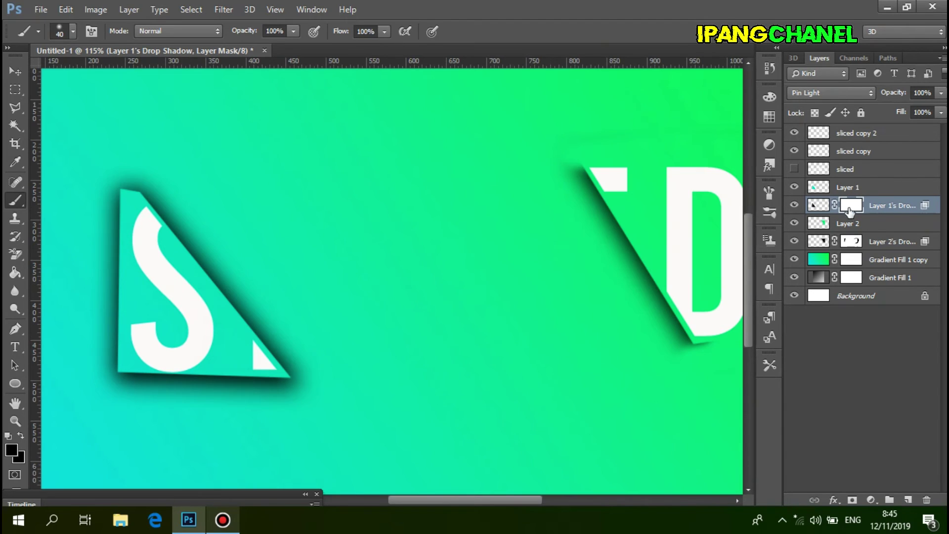
# Step: Paint black on the Layer 1 shadow mask to hide the shadow around the S piece, except along its diagonal cut
pyautogui.scroll(2, 121, 190)
pyautogui.moveTo(155, 423); pyautogui.dragTo(341, 423)
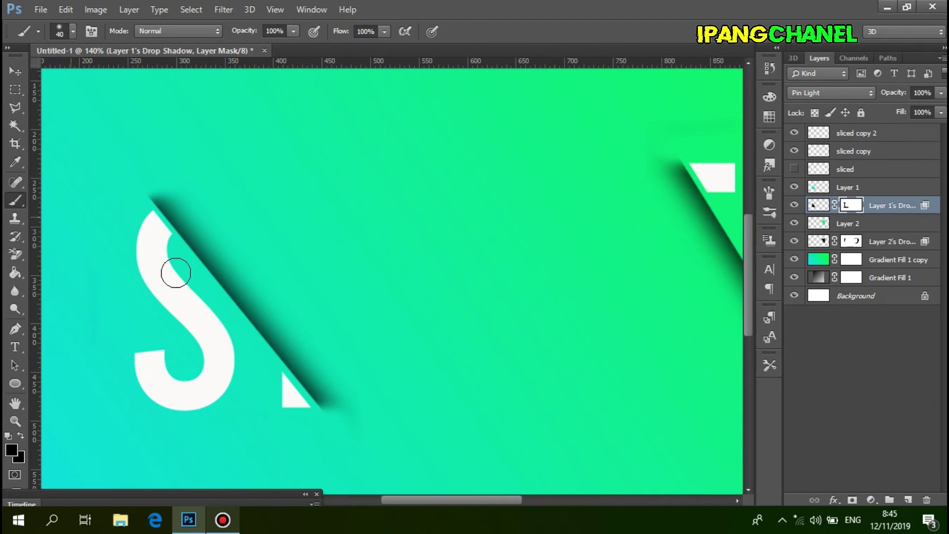
pyautogui.scroll(-1, 259, 282)
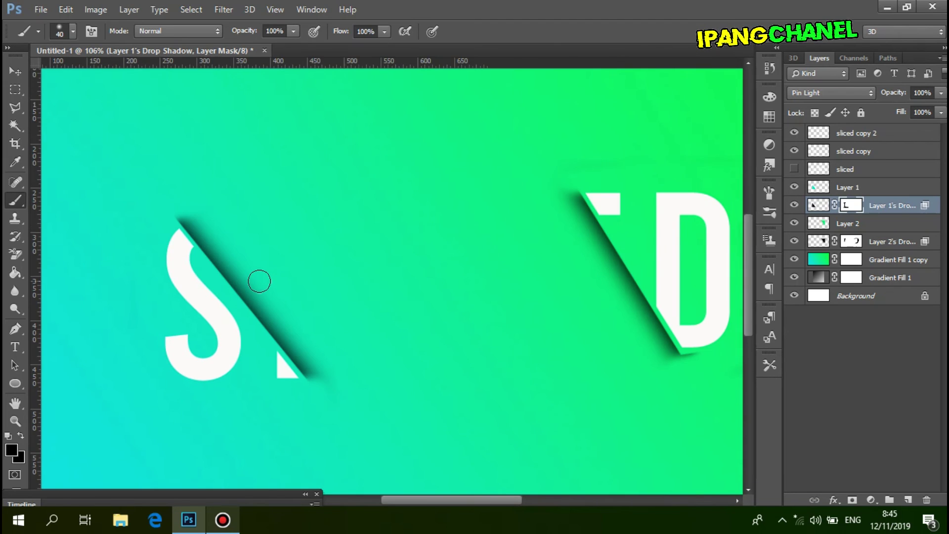
# Step: Make the hidden sliced layer visible again and select it with the Move tool
pyautogui.scroll(-1, 259, 281)
pyautogui.scroll(-2, 259, 282)
pyautogui.press('v')
pyautogui.click(793, 169)
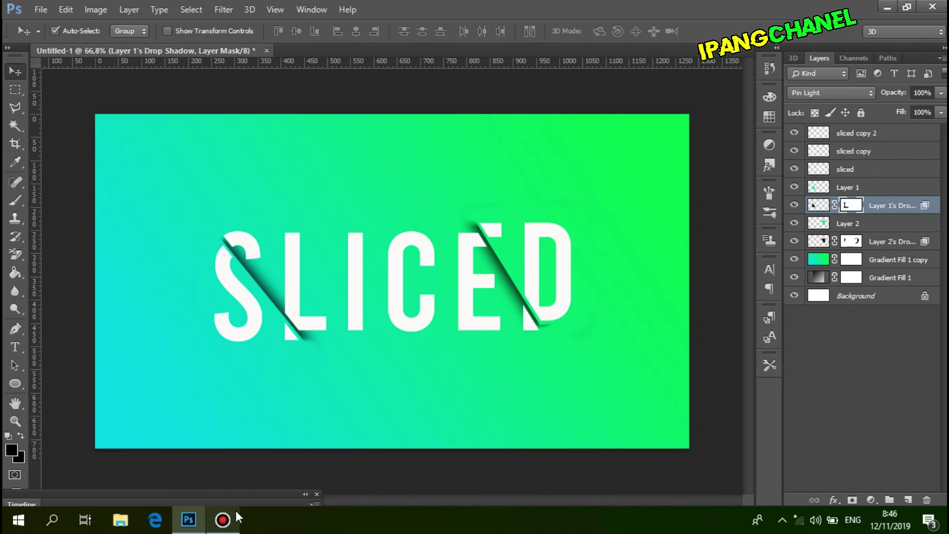
pyautogui.click(413, 318)
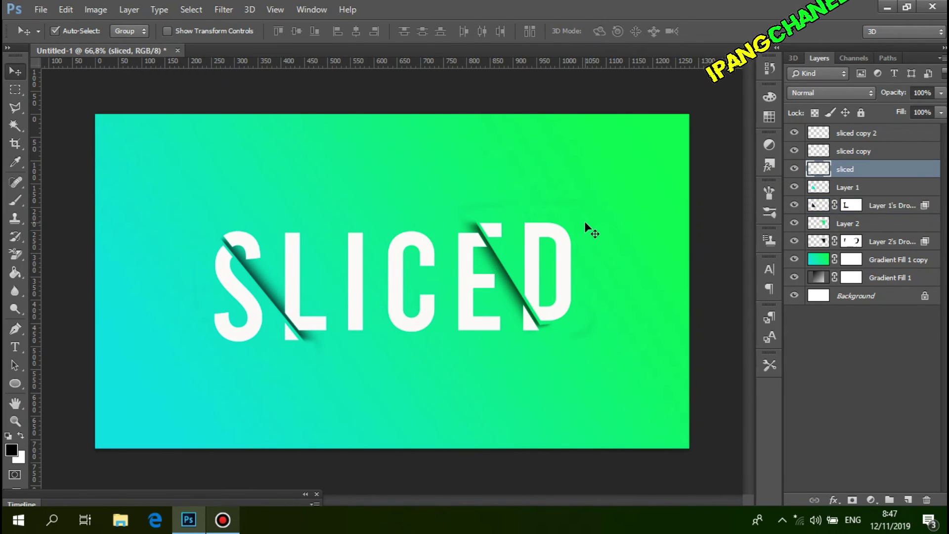